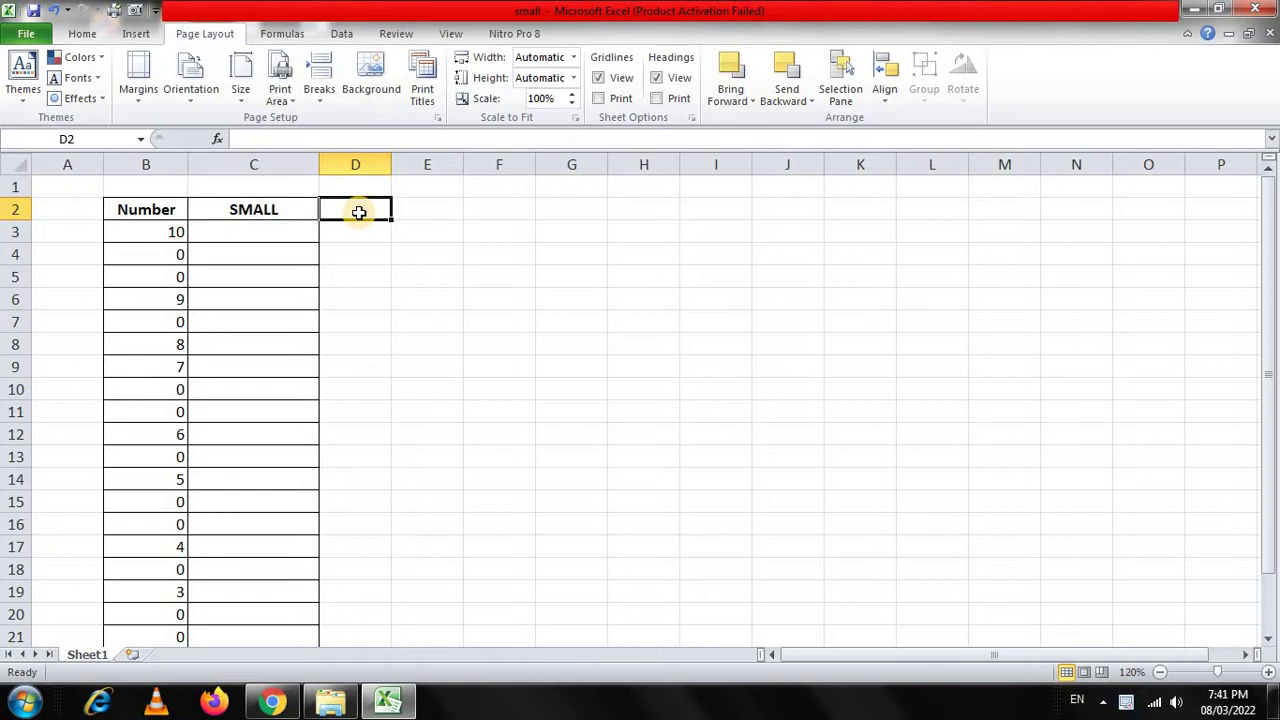
- Browse the Number column down to its last value and back to the top
key(Left)
key(Left)
key(Down)
key(Down)
key(ctrl+Down)
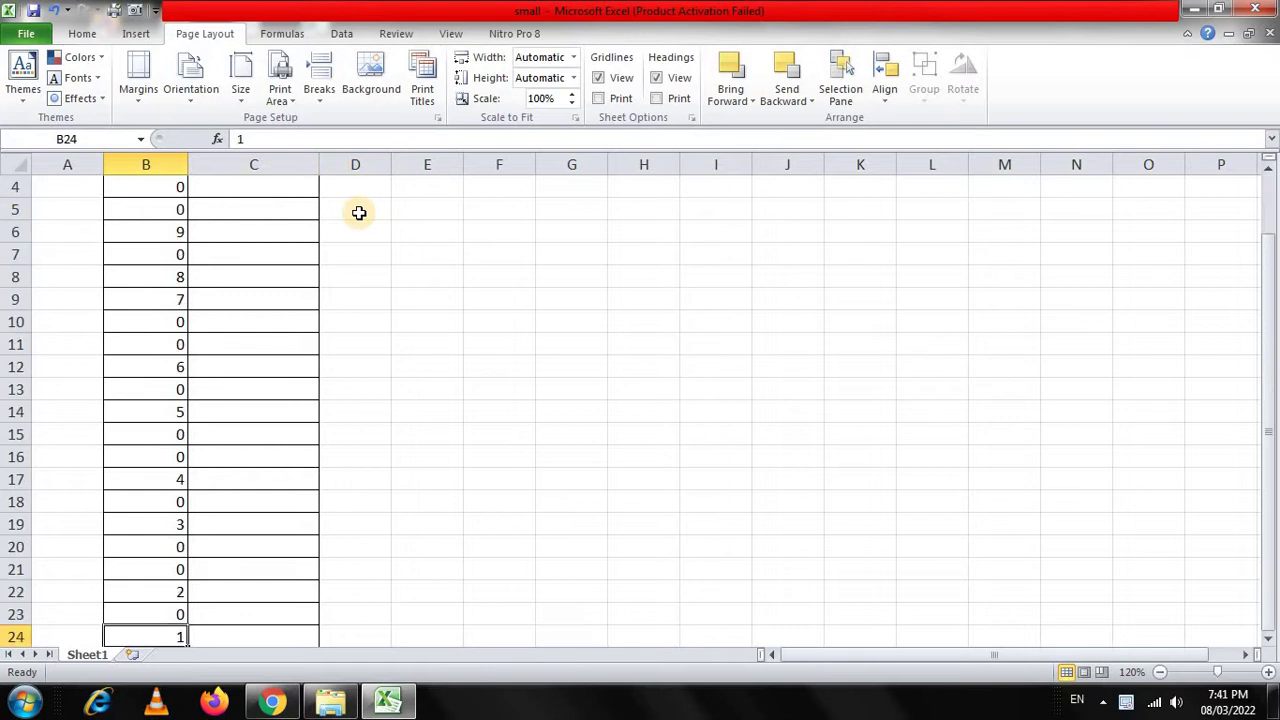
key(ctrl+Up)
key(Up)
key(Down)
key(Down)
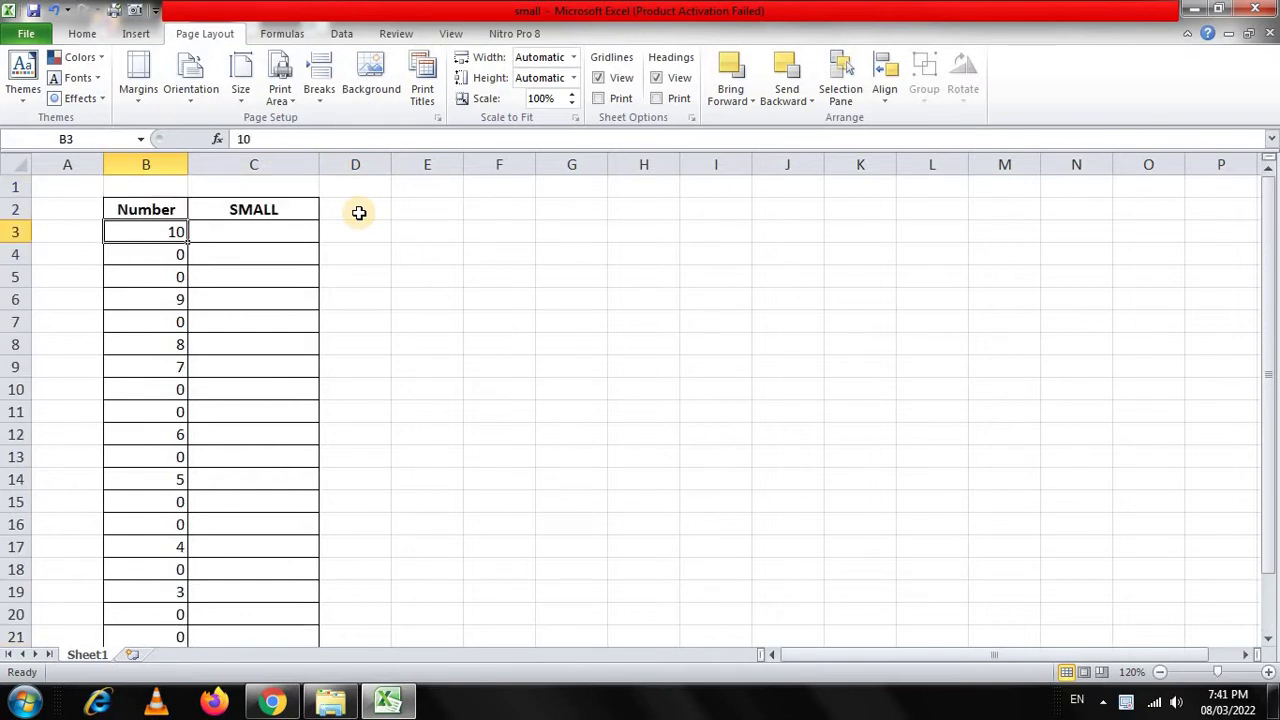
key(ctrl+Down)
key(ctrl+Up)
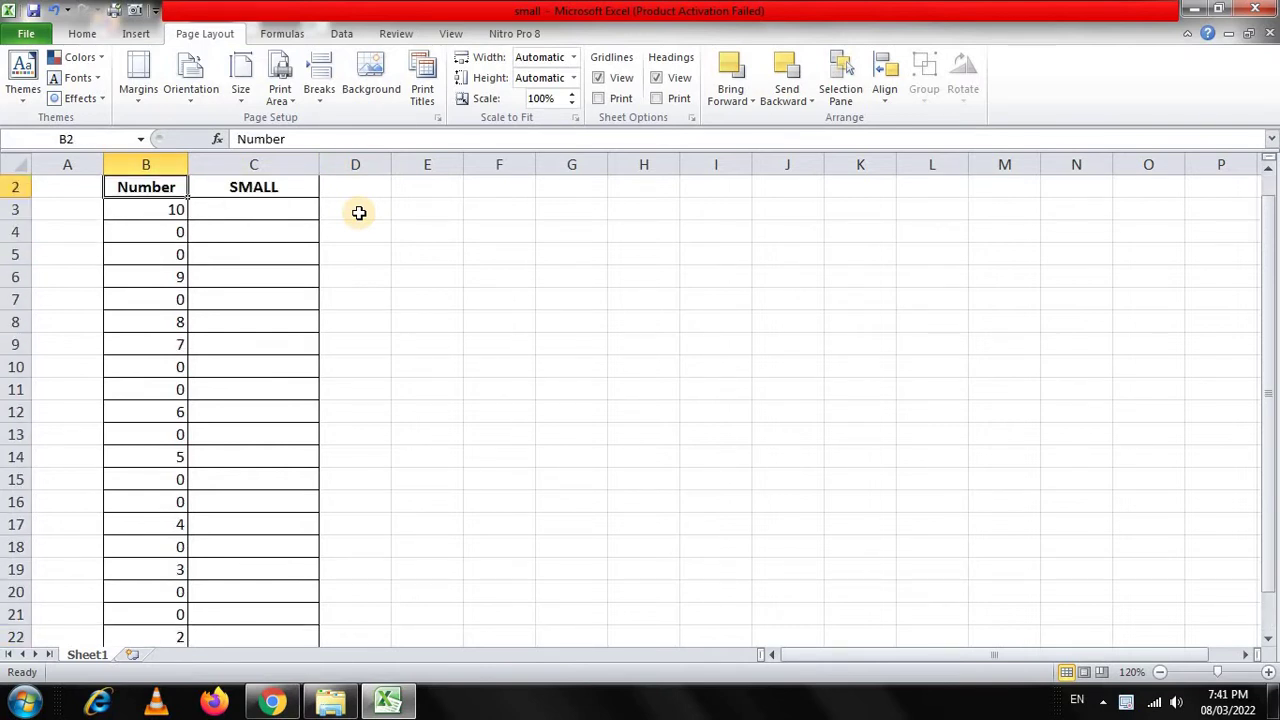
key(Down)
key(Down)
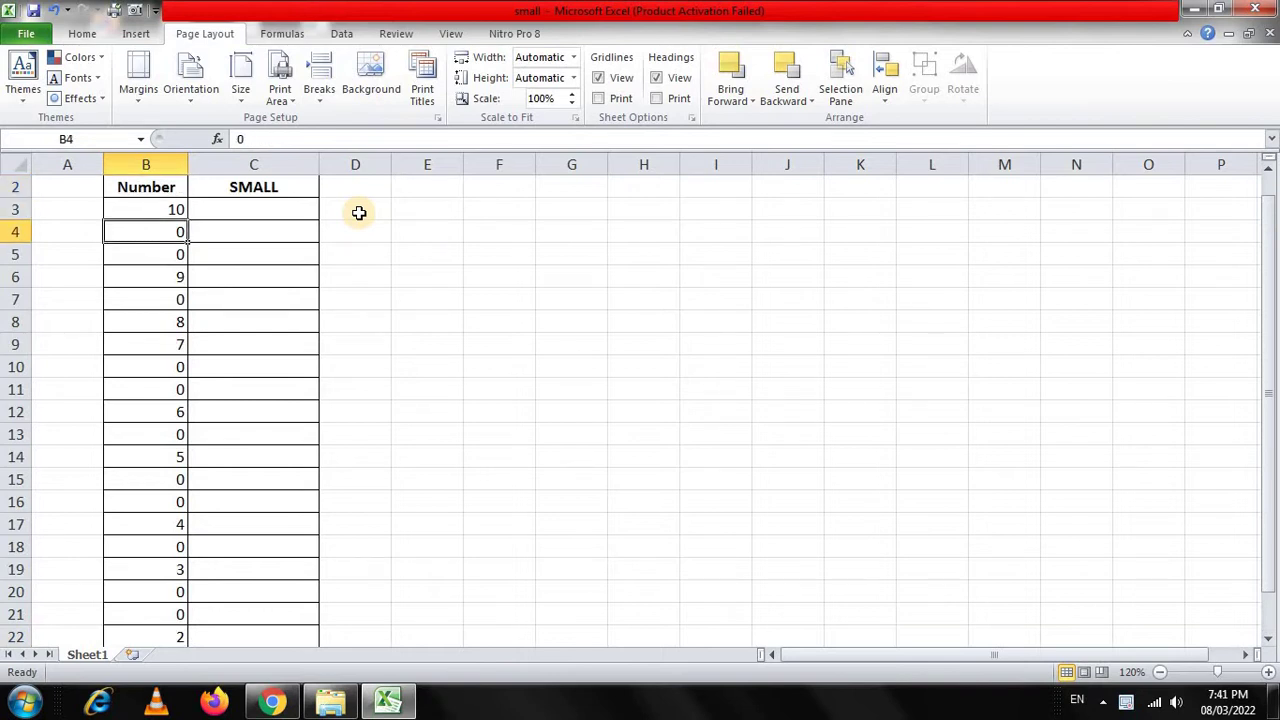
key(Down)
key(Down)
key(Down)
key(Up)
key(ctrl+Up)
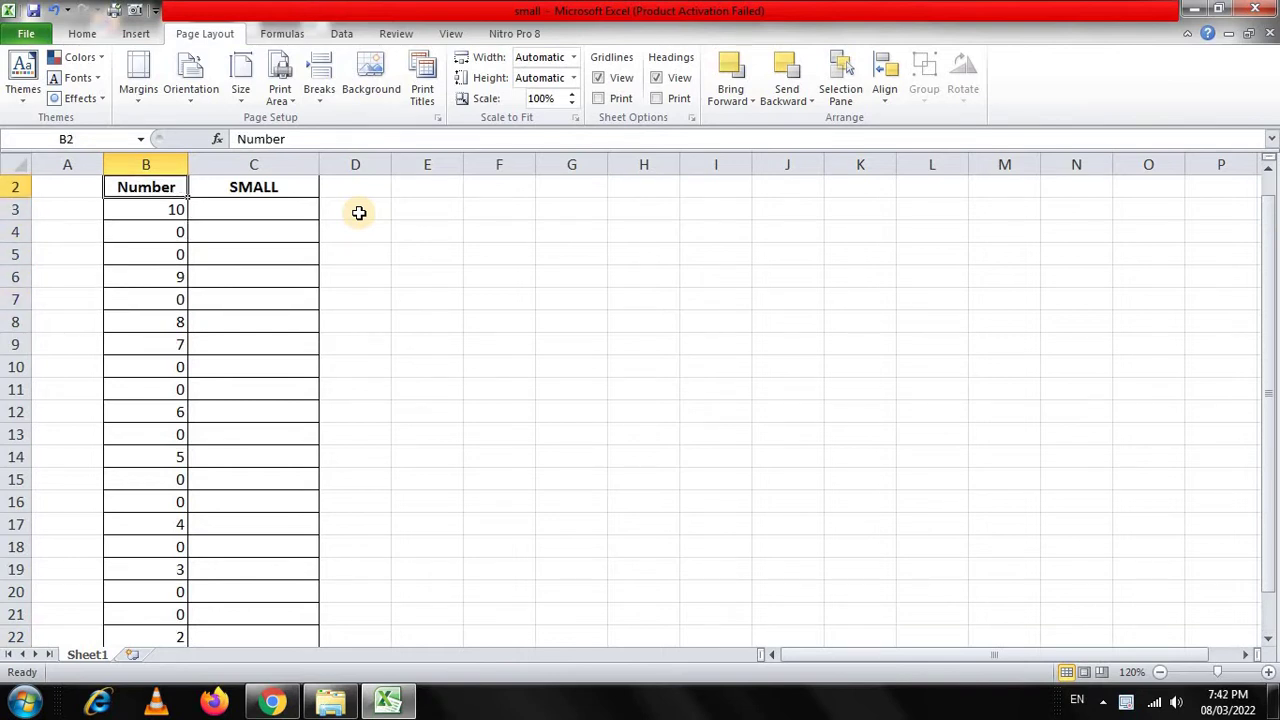
key(Up)
key(Down)
key(Down)
key(Down)
key(Up)
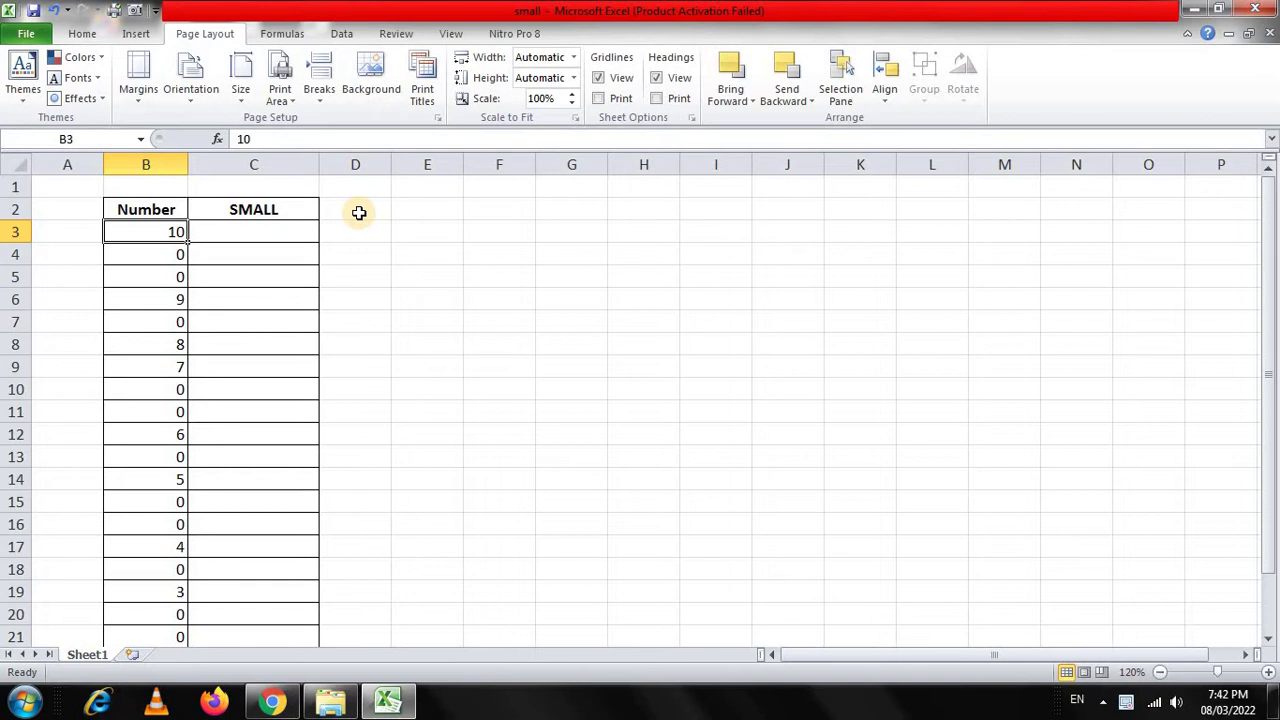
- Enter trial numbers 1 through 10 down C3:C12
key(Right)
key(Right)
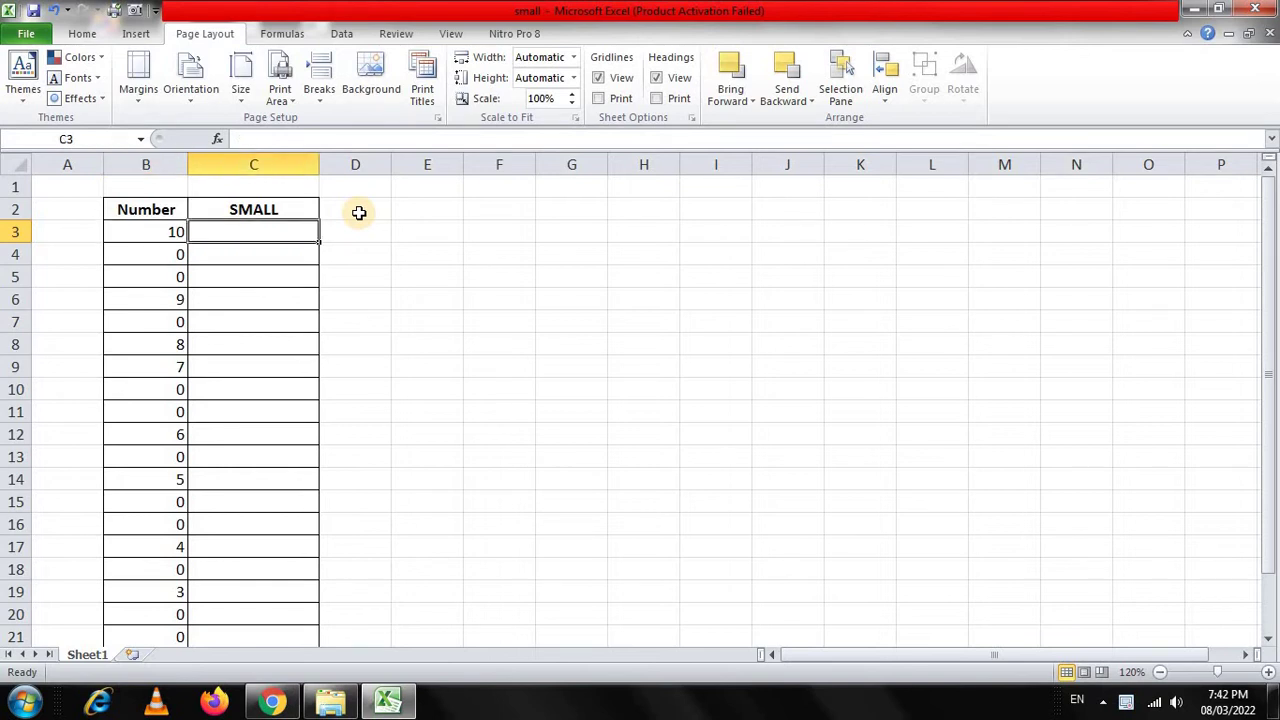
key(Left)
text(1 2 3 4 5 6)
key(Return)
text(7)
key(Return)
text(8)
key(Return)
text(9)
key(Return)
text(10)
key(Return)
- Clear the trial numbers from C3:C12, ending back on C3
key(Up)
key(Left)
key(Up)
key(Up)
key(Up)
key(Up)
key(Up)
key(Up)
key(Up)
key(Up)
key(Right)
key(Up)
key(ctrl+shift+Down)
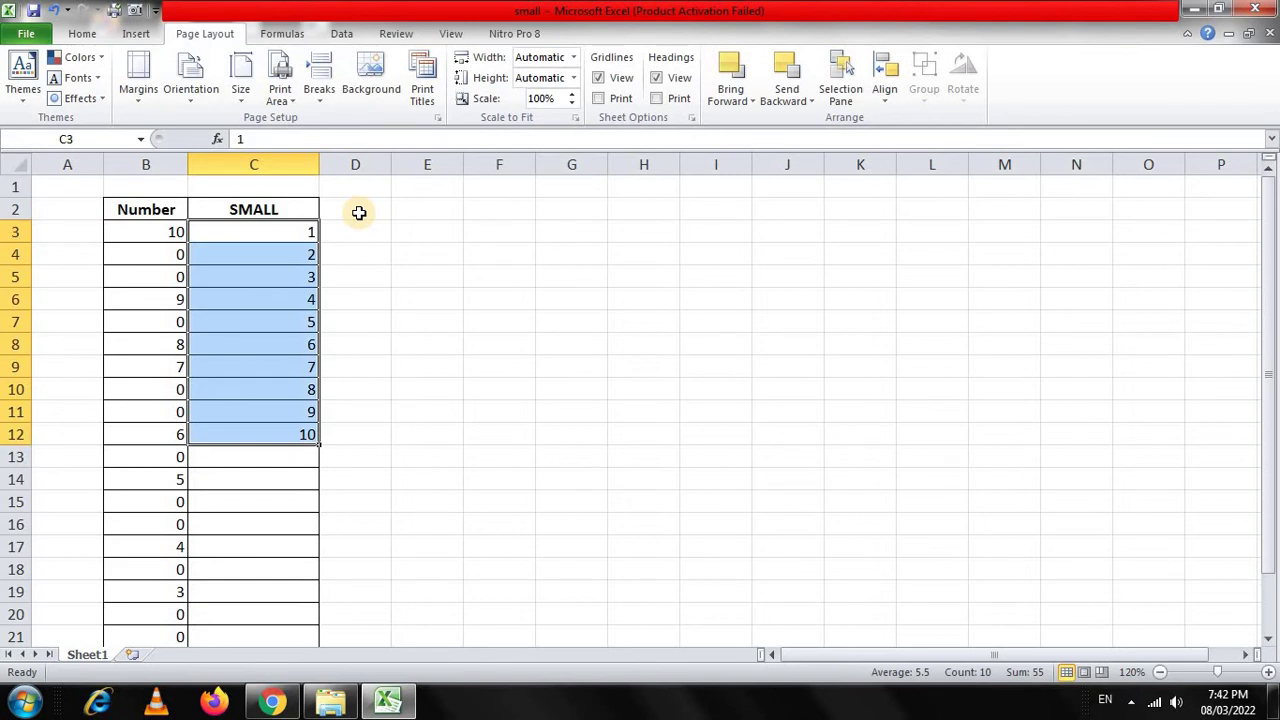
key(Delete)
key(Up)
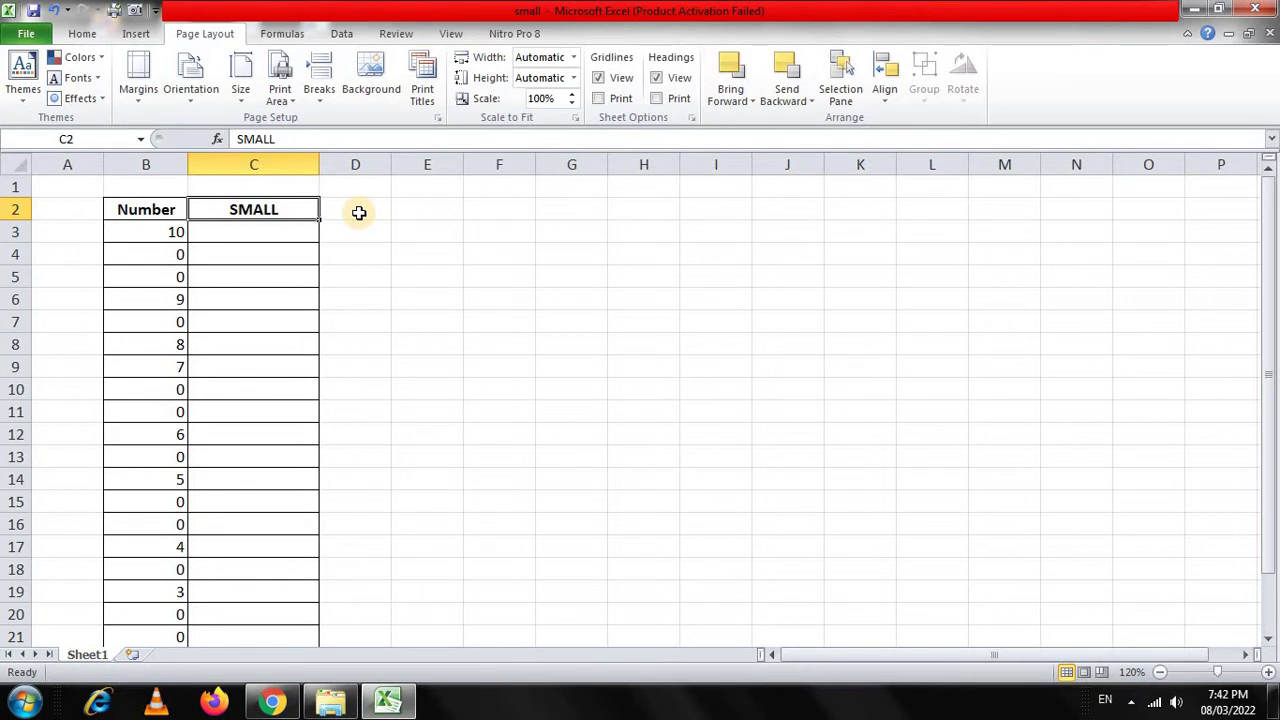
key(Down)
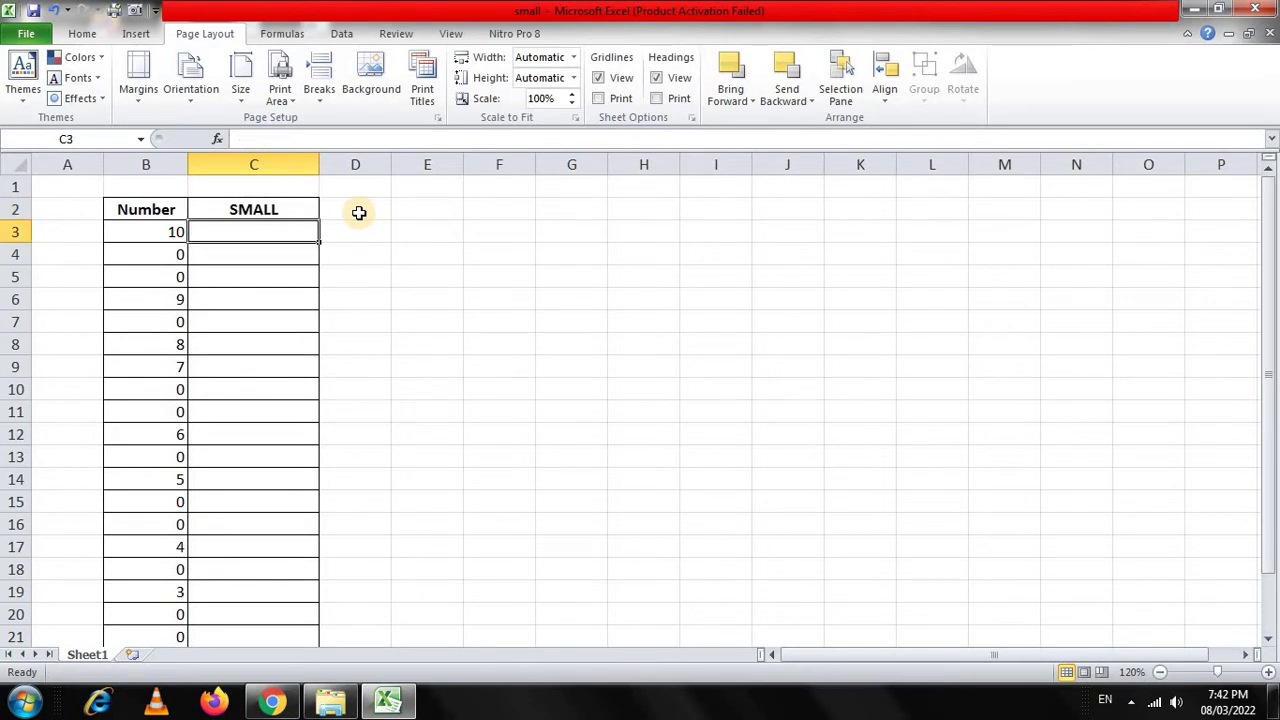
- Start C3's formula =IF(B3:B24=0,"",B3:B24) by pointing at the Number range twice
text(=)
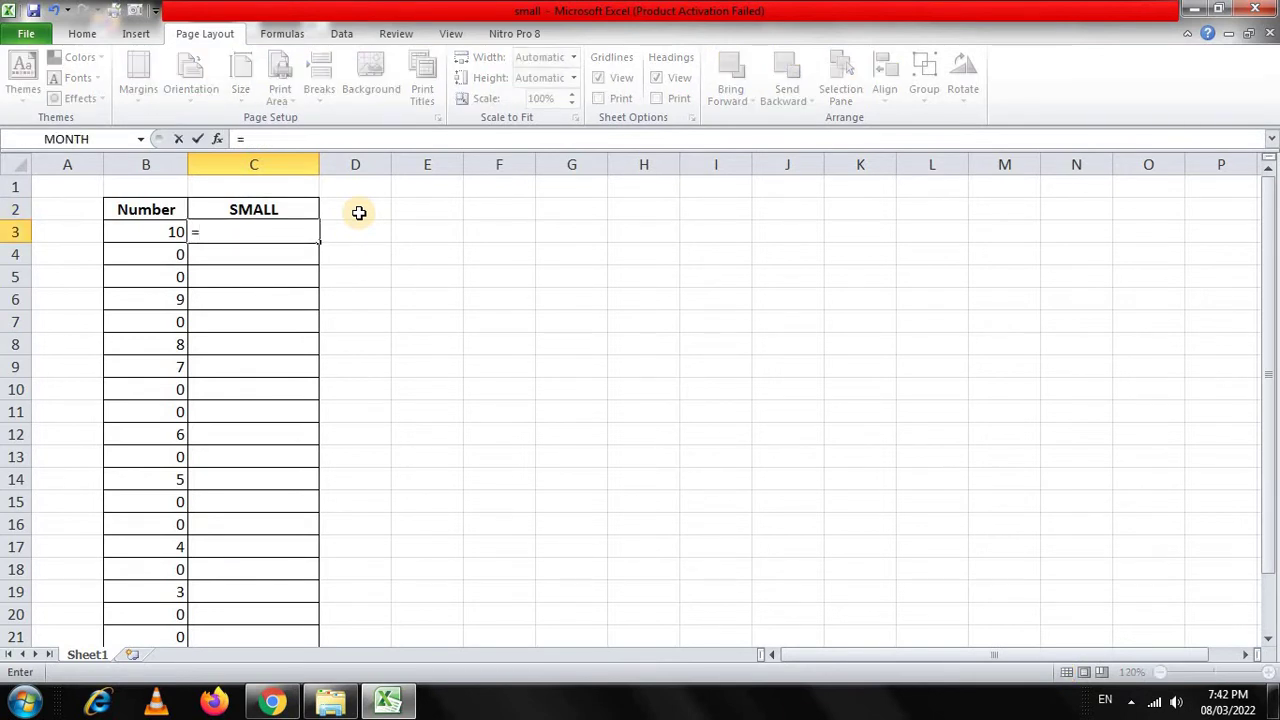
text(IF()
key(Left)
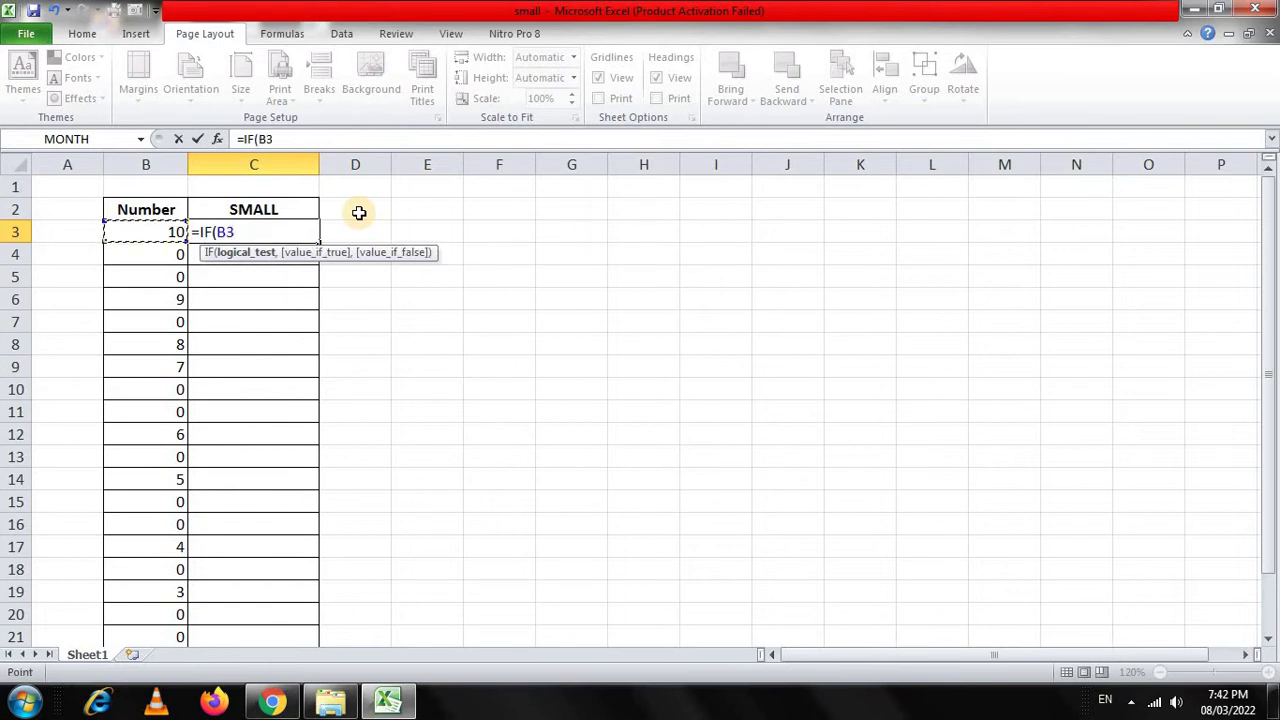
key(ctrl+shift+Down)
text(=0,)
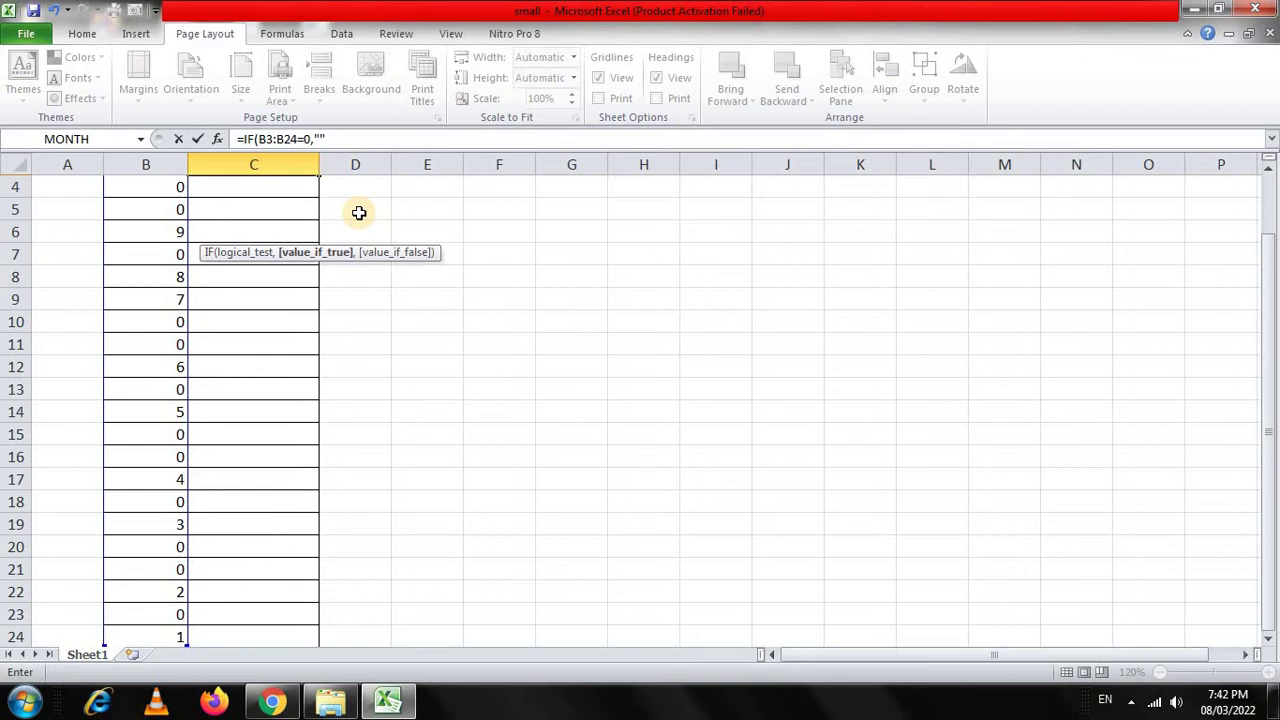
text("",)
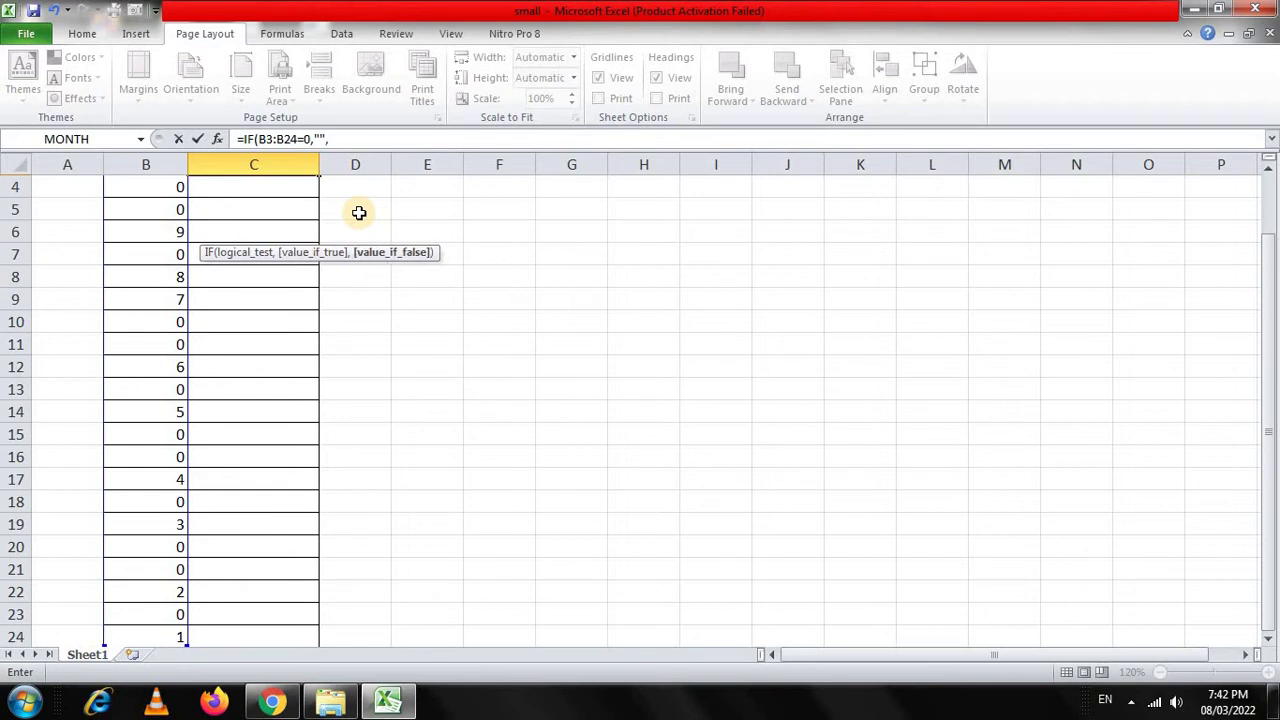
scroll(359, 213, up, 1)
click(149, 231)
key(ctrl+shift+Down)
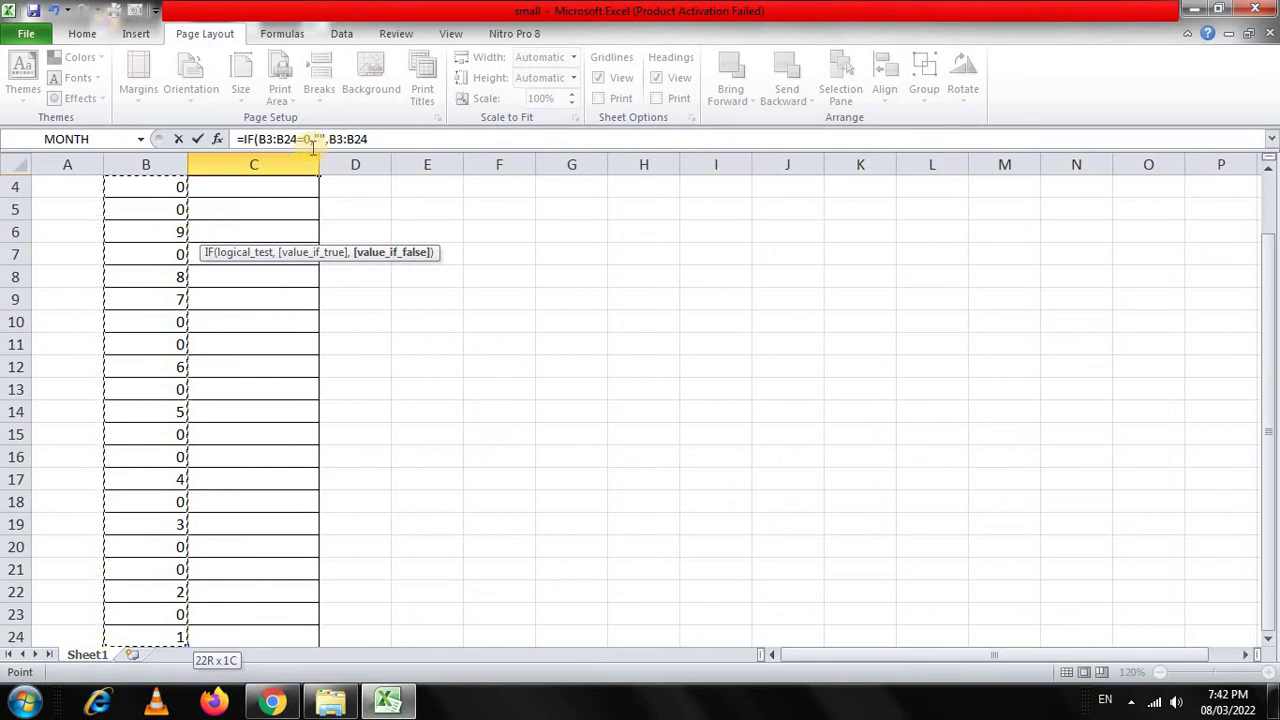
- Make both B3:B24 references absolute, close the IF, and commit it as an array formula
scroll(306, 143, up, 1)
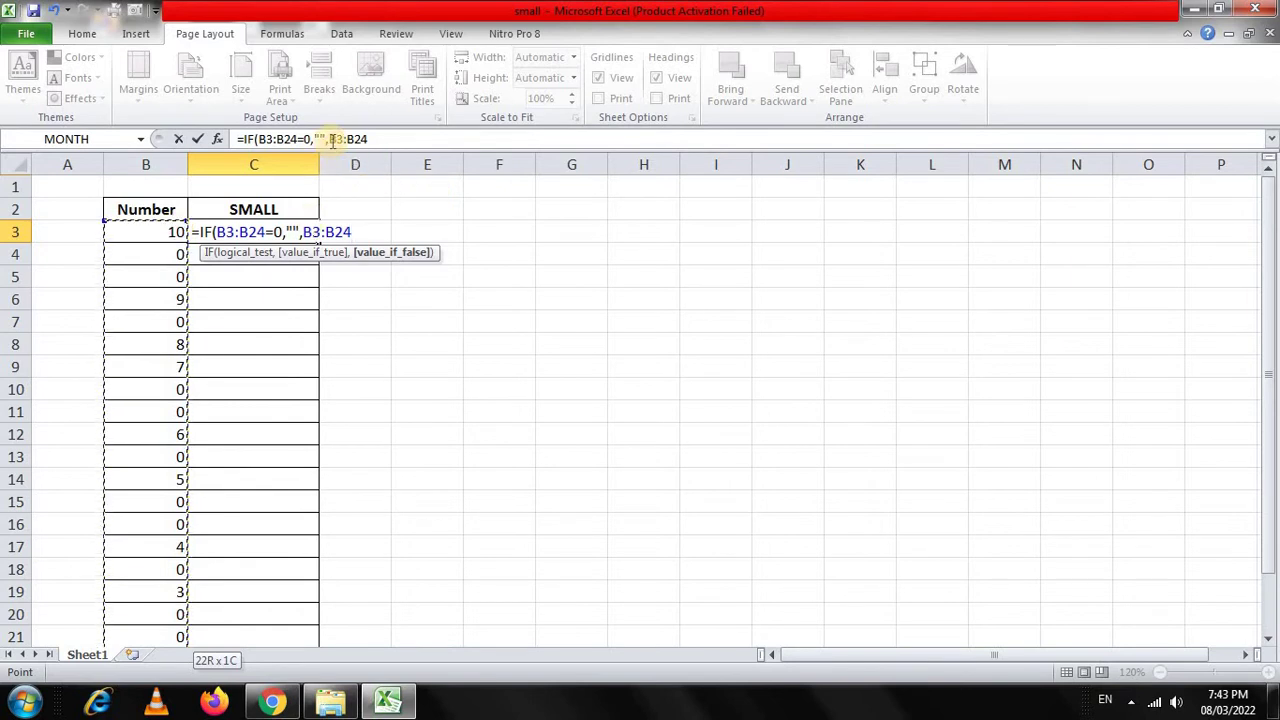
drag(331, 139, 390, 140)
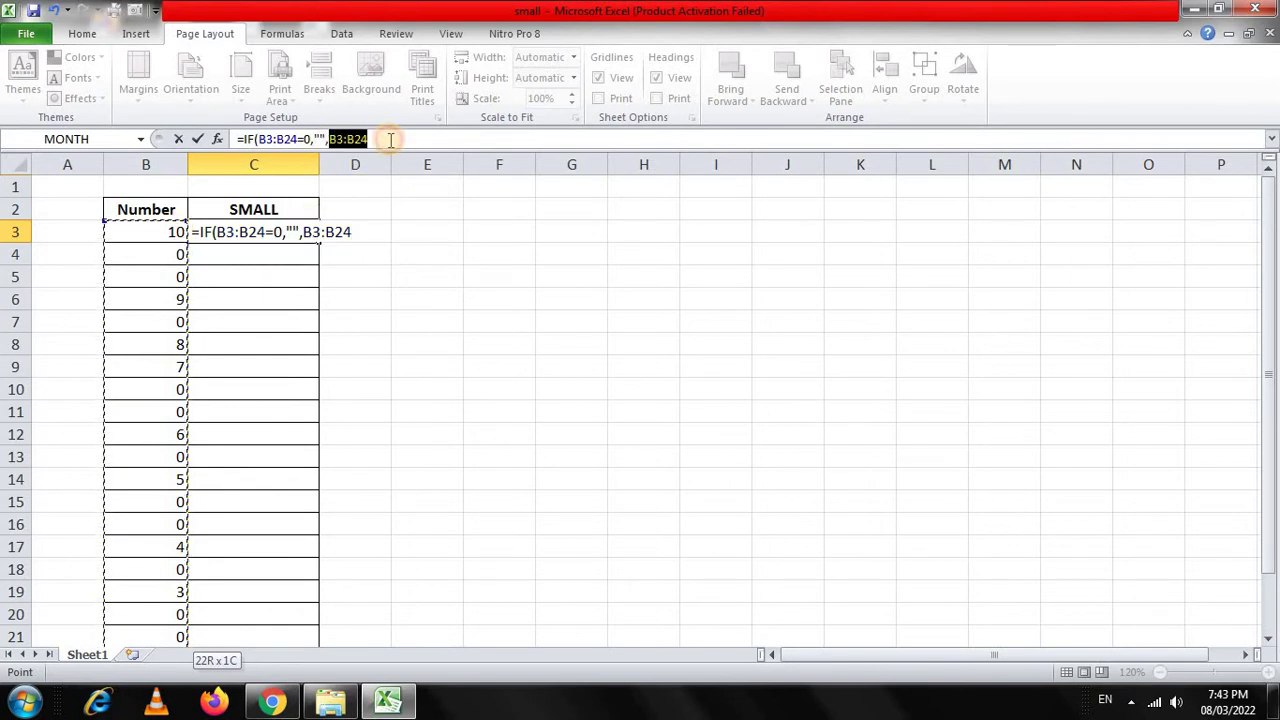
key(F4)
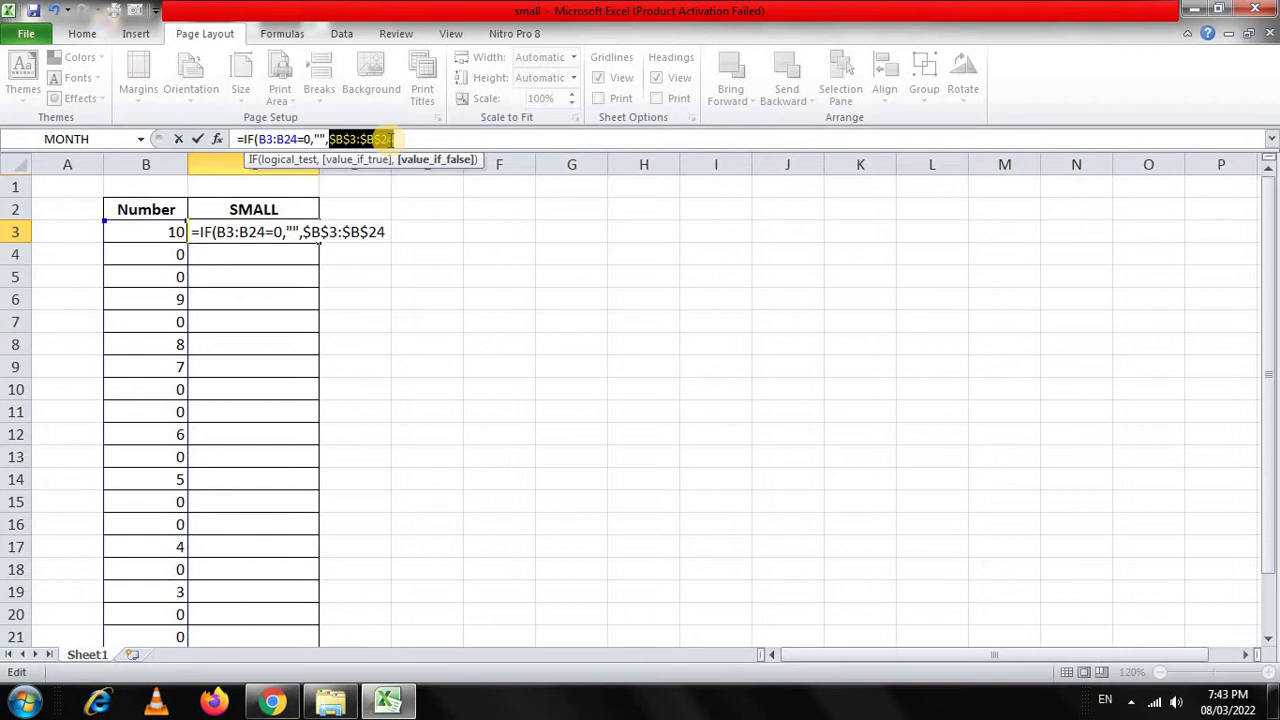
click(273, 139)
key(shift+Right)
key(shift+Right)
key(shift+Right)
key(shift+Right)
key(shift+Right)
key(shift+Right)
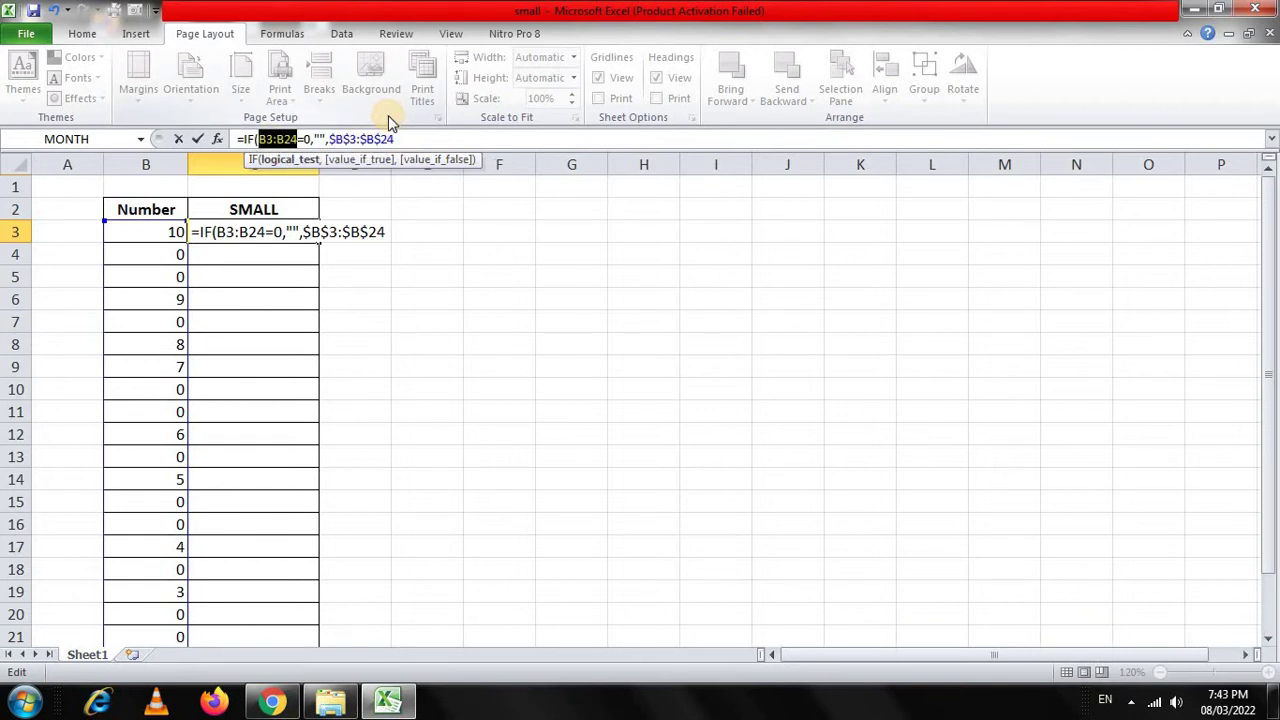
key(F4)
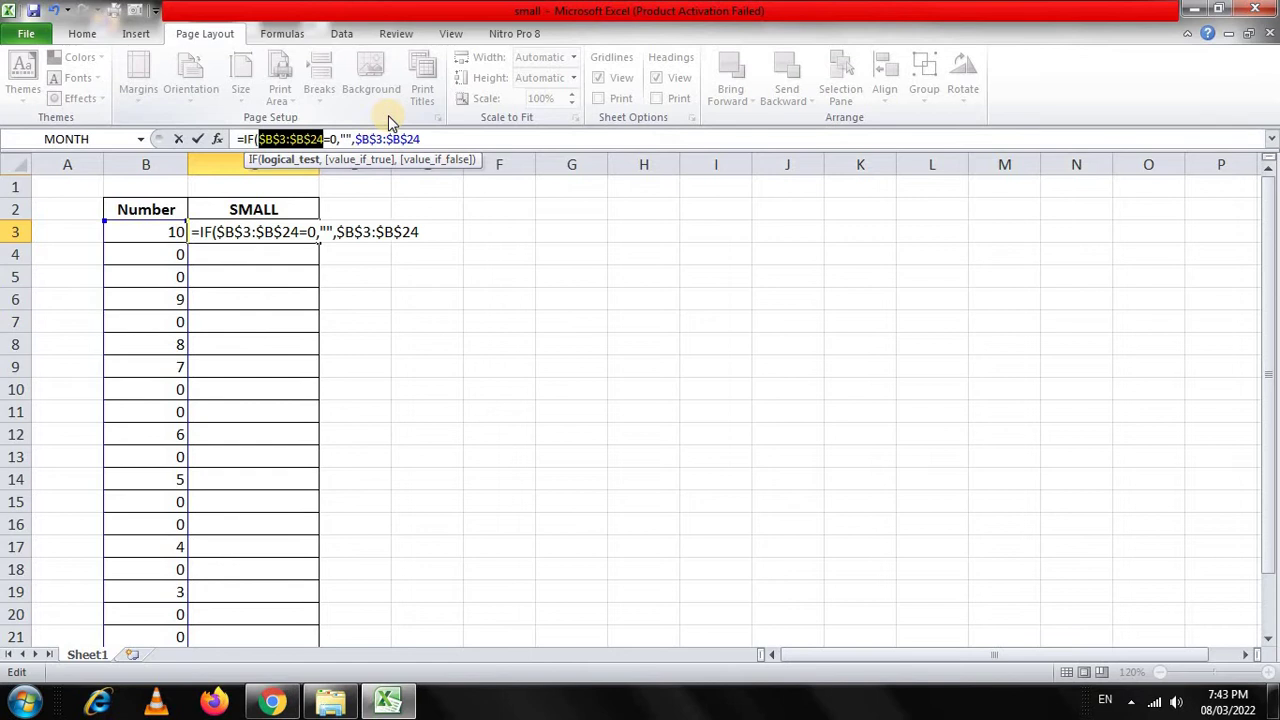
key(End)
text())
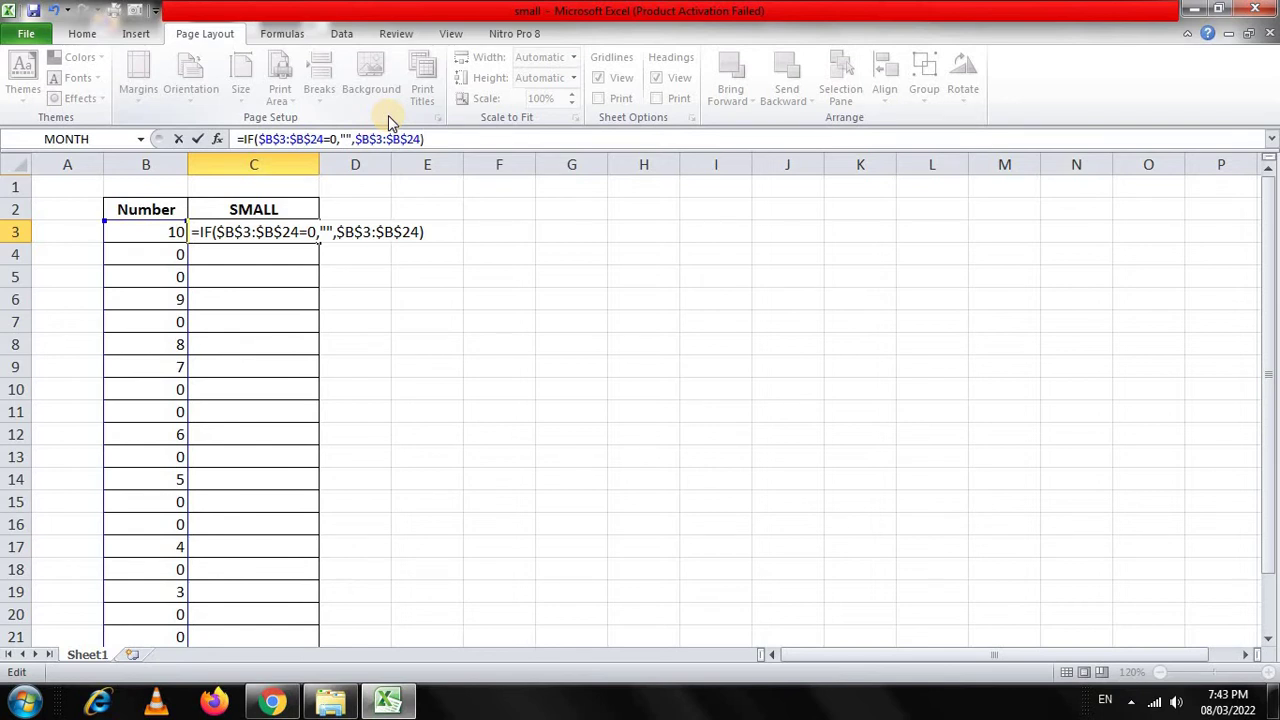
key(ctrl+shift+Return)
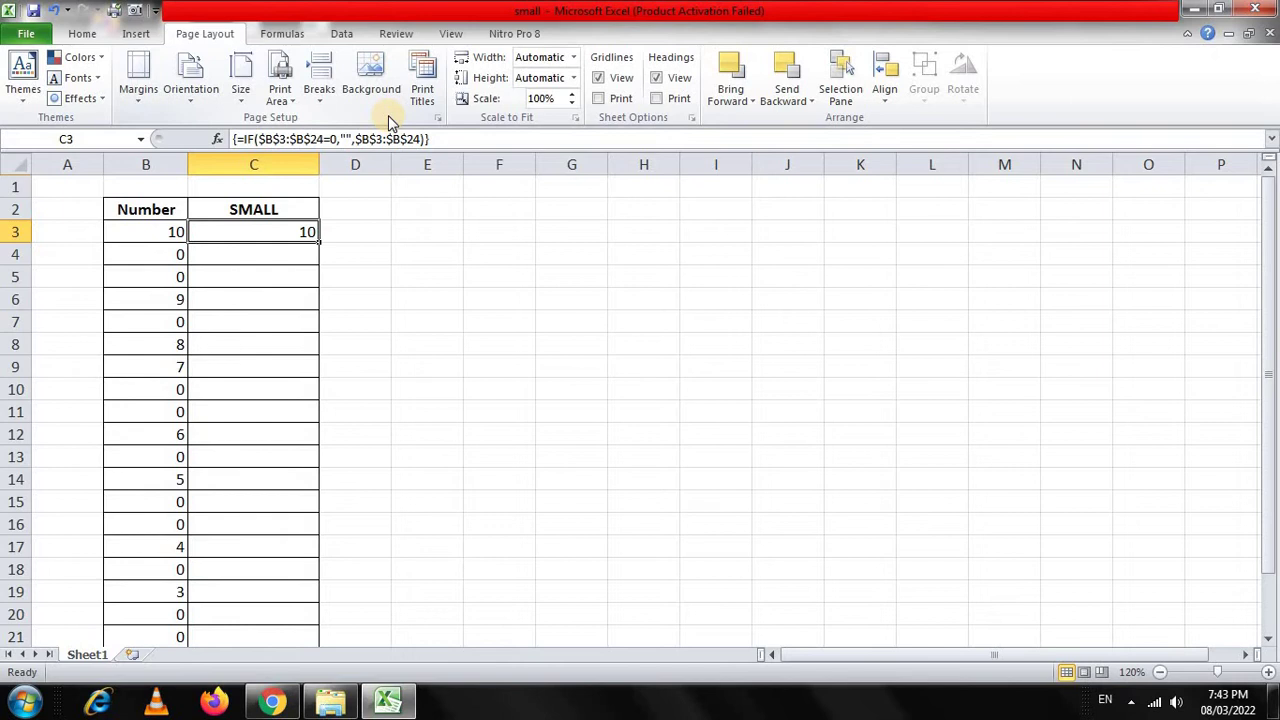
key(F2)
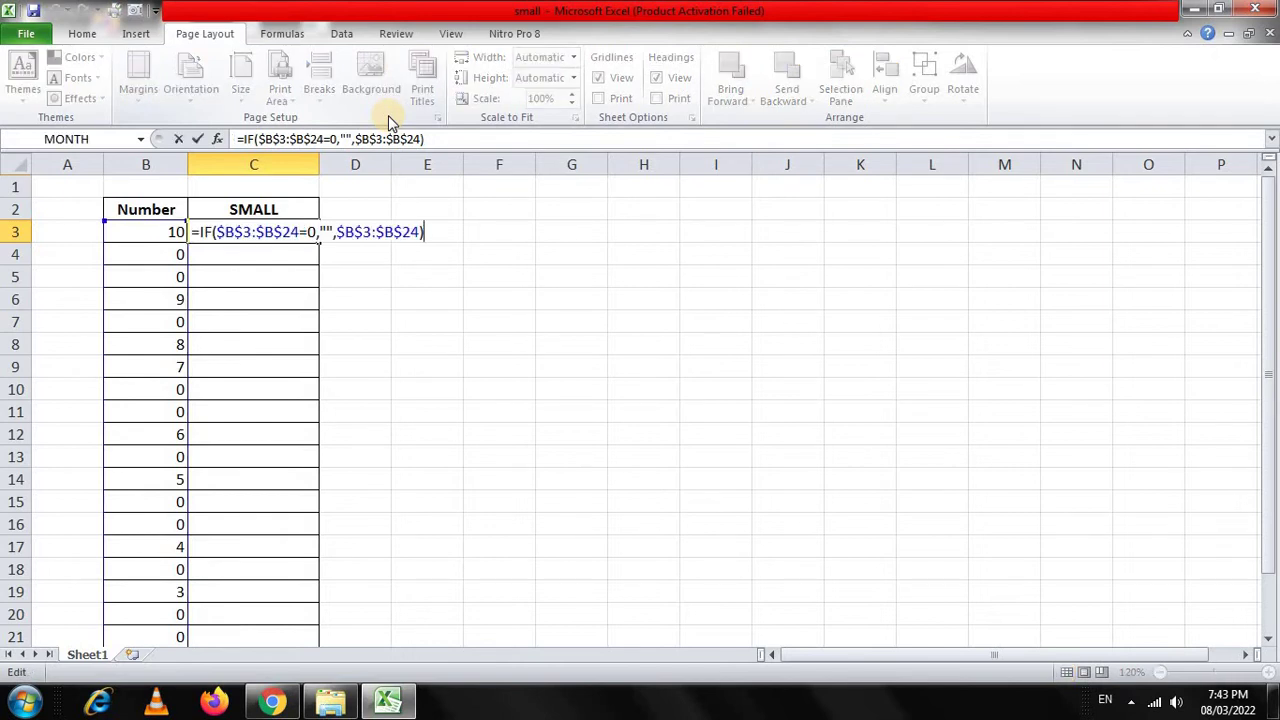
key(F9)
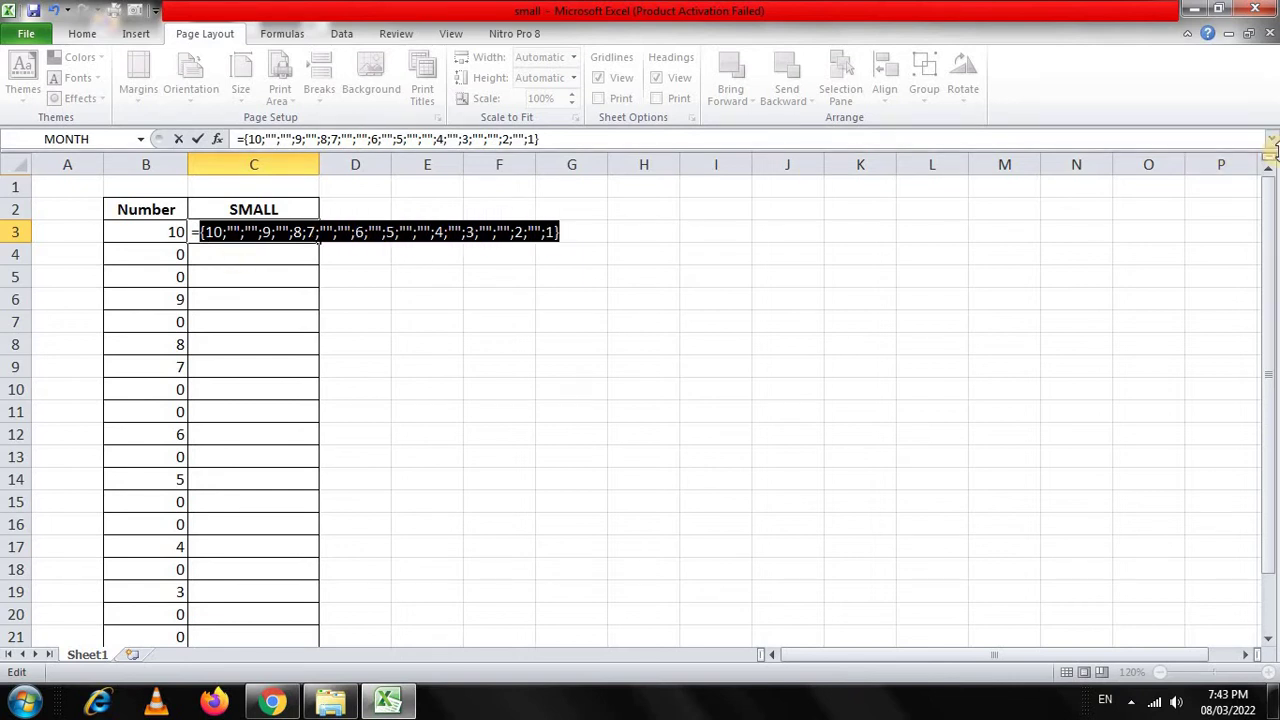
key(ctrl+z)
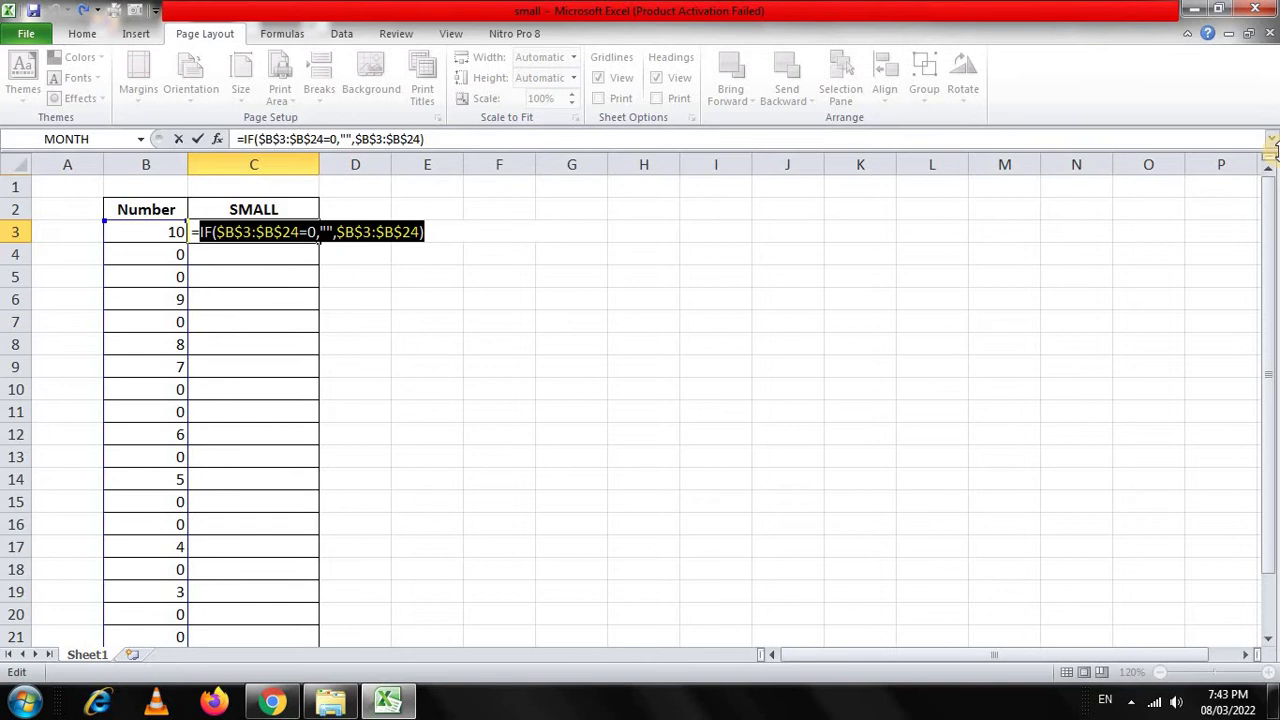
key(ctrl+shift+Return)
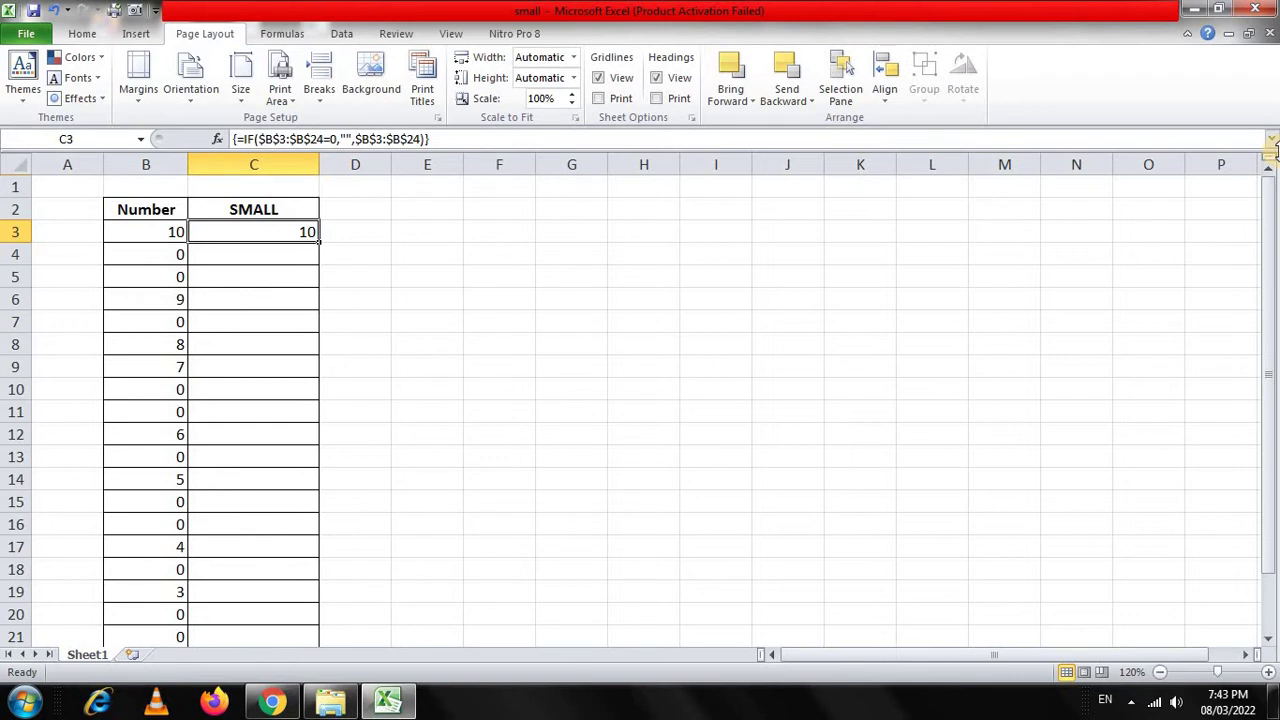
key(Right)
key(Right)
- Enter =ROWS($E$3:E3) in E3
text(=ROW)
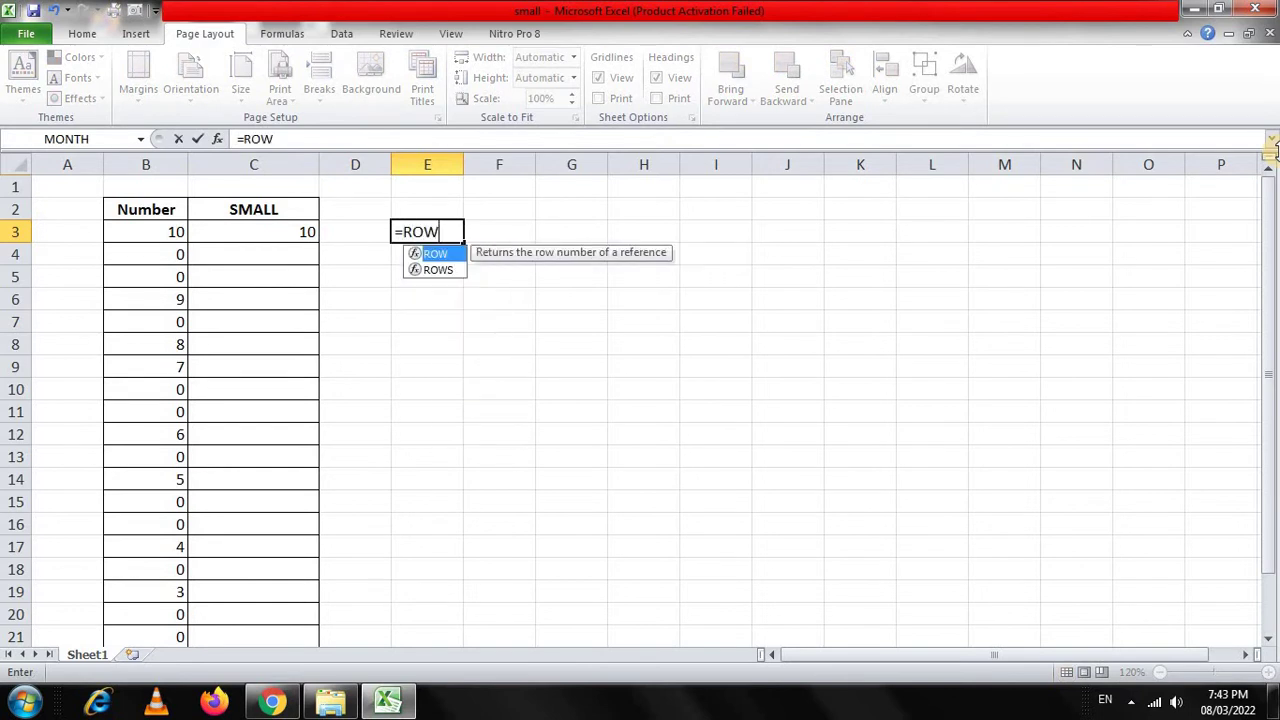
key(Down)
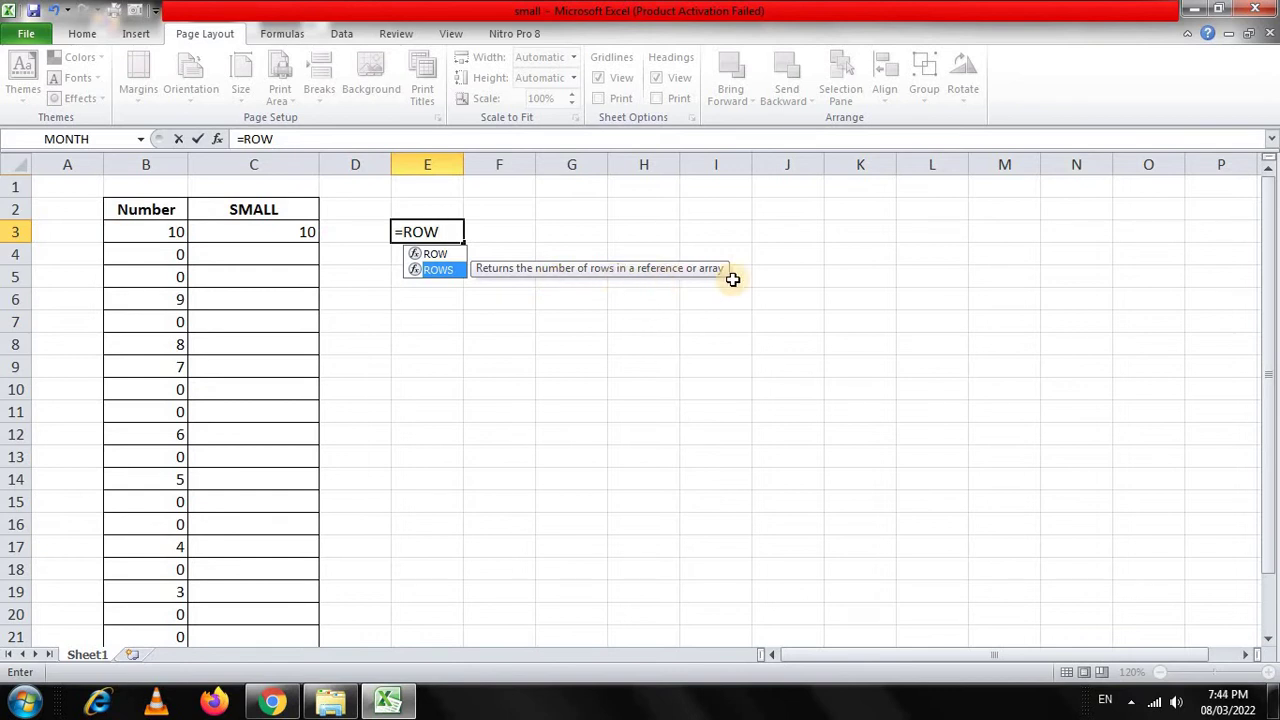
key(Tab)
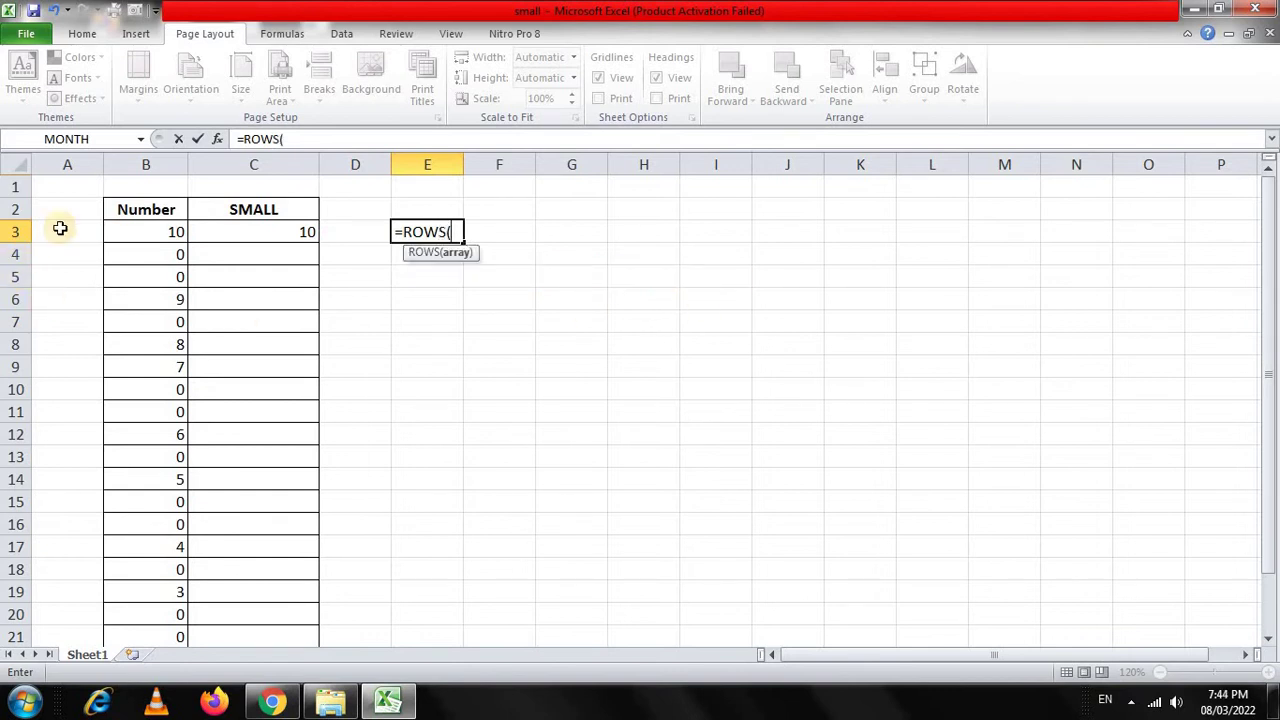
text(E3)
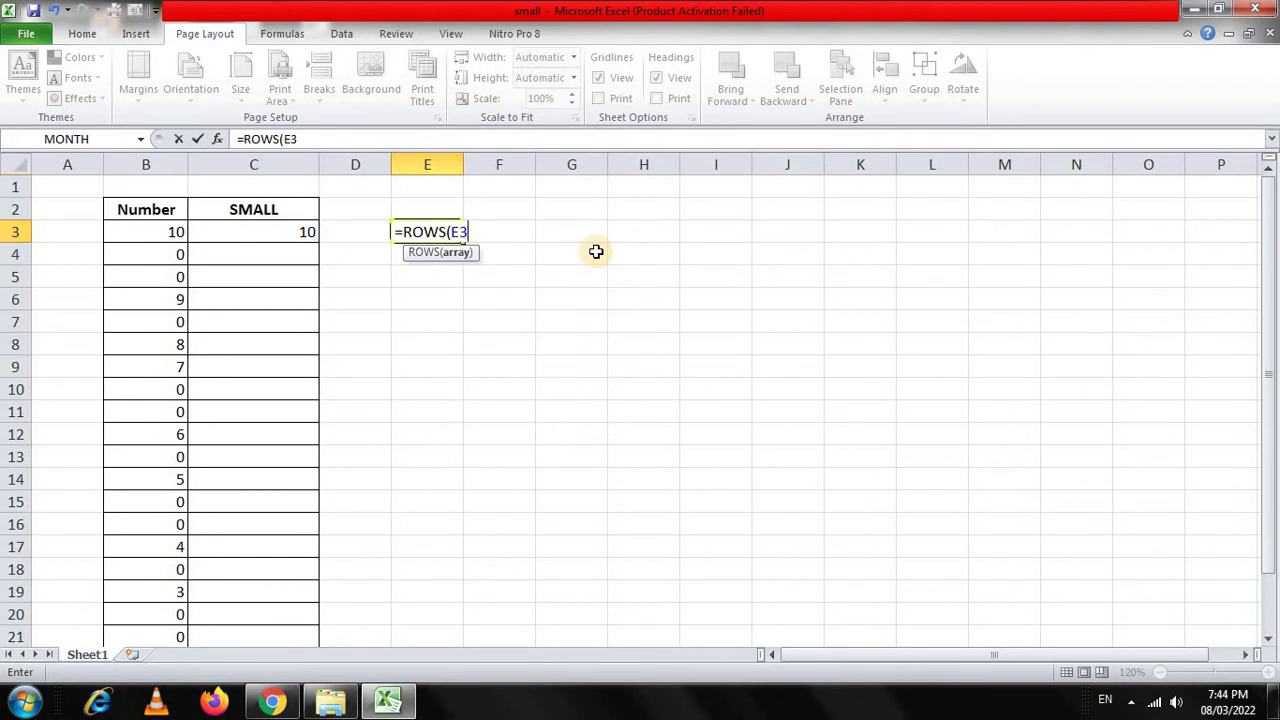
key(F4)
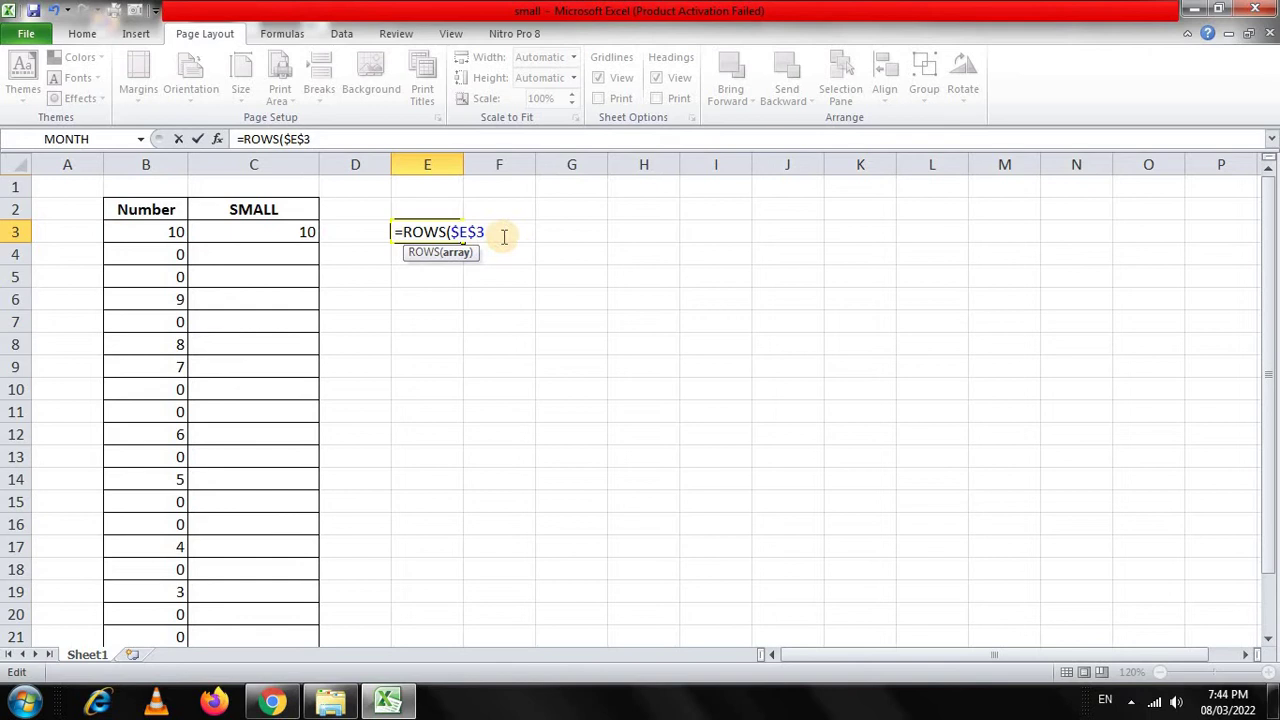
text(:E3))
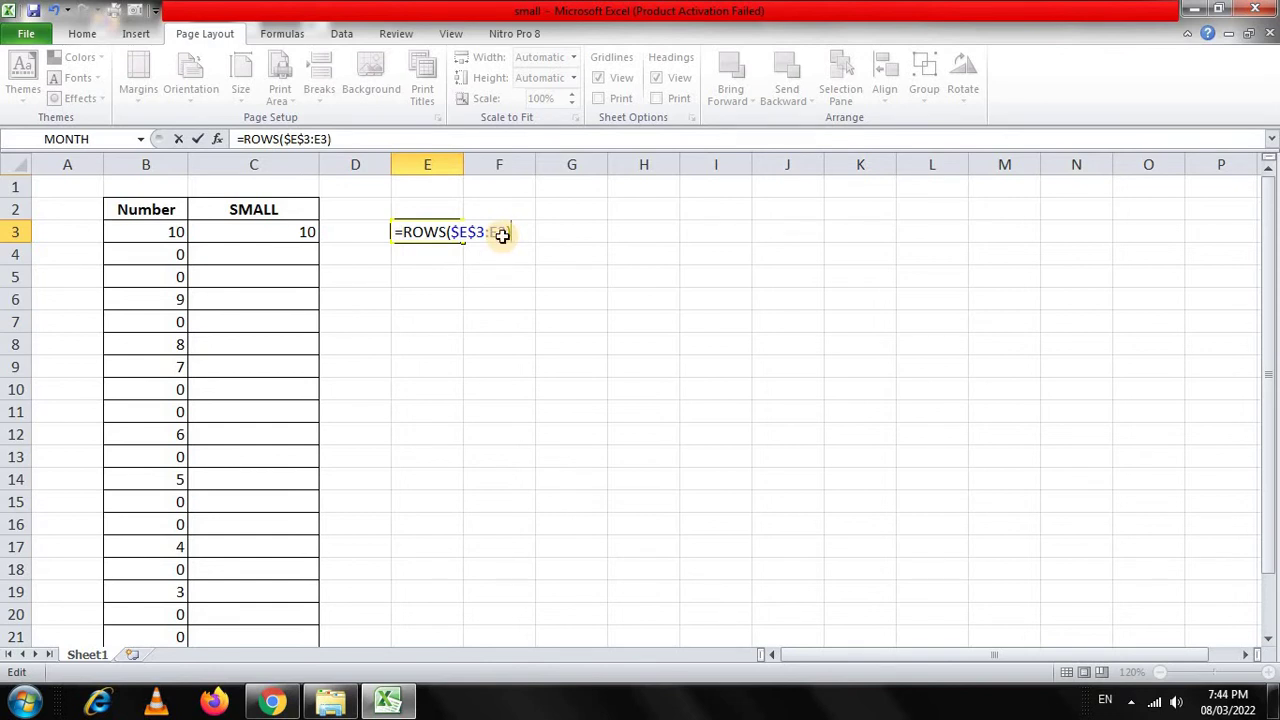
key(Return)
- Copy the ROWS formula from E3 into E4:E17 so column E counts 1 to 15
key(Up)
key(ctrl+c)
key(Down)
key(shift+Down)
key(shift+Down)
key(shift+Down)
key(shift+Down)
key(shift+Down)
key(shift+Down)
key(shift+Down)
key(shift+Down)
key(shift+Down)
key(shift+Down)
key(shift+Down)
key(shift+Down)
key(shift+Down)
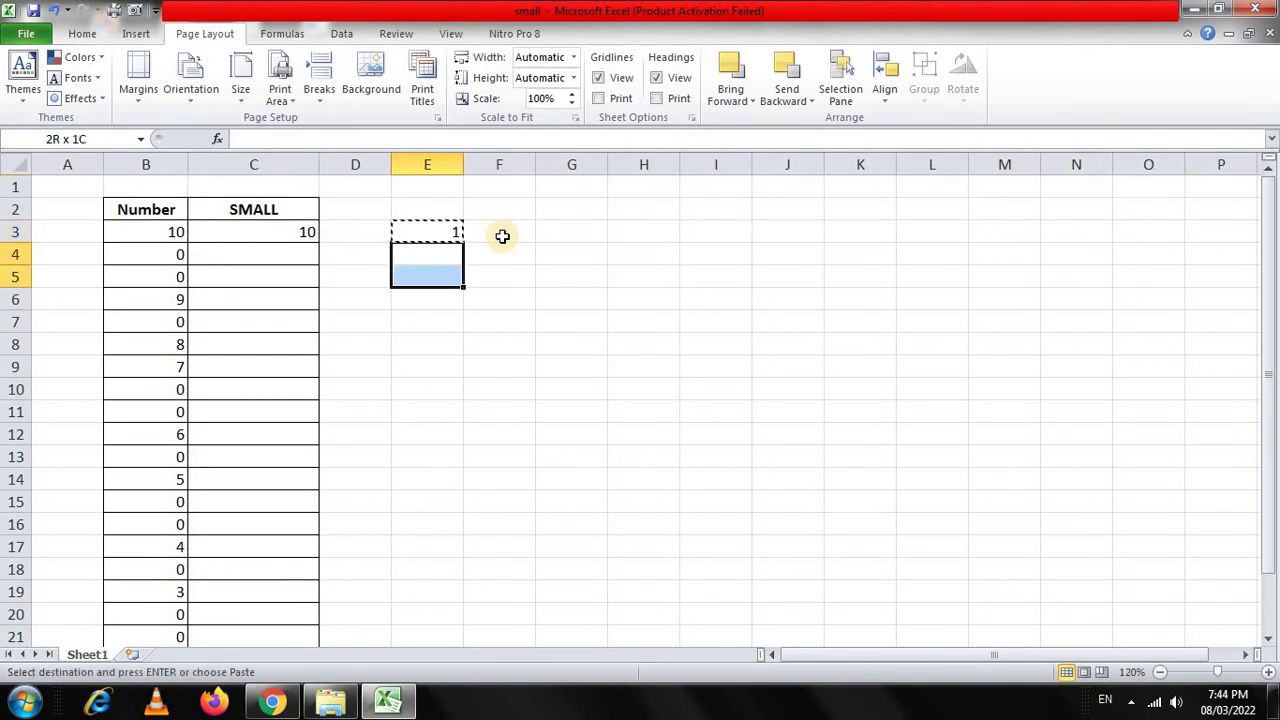
key(Return)
key(Up)
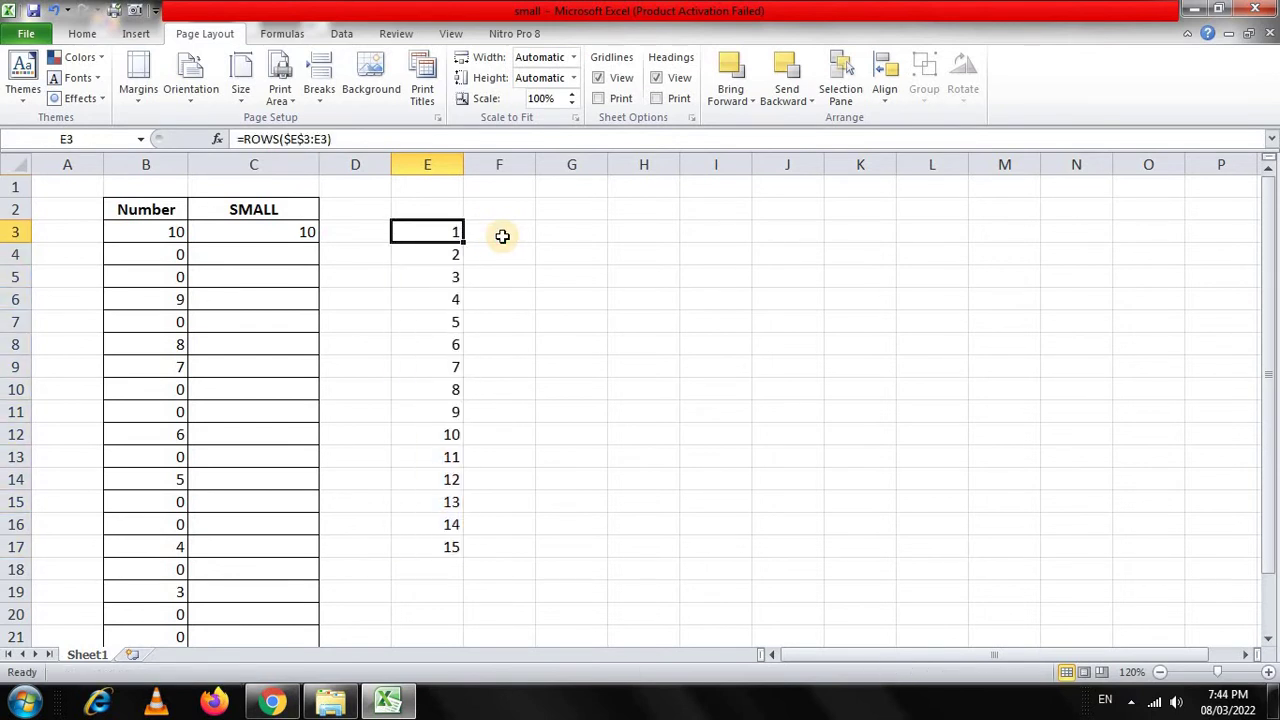
key(ctrl+Down)
key(Up)
key(Up)
key(Up)
key(Up)
key(Up)
key(Up)
key(Up)
key(Up)
key(Up)
key(Up)
key(Up)
key(Up)
key(Up)
key(Up)
key(Left)
key(Left)
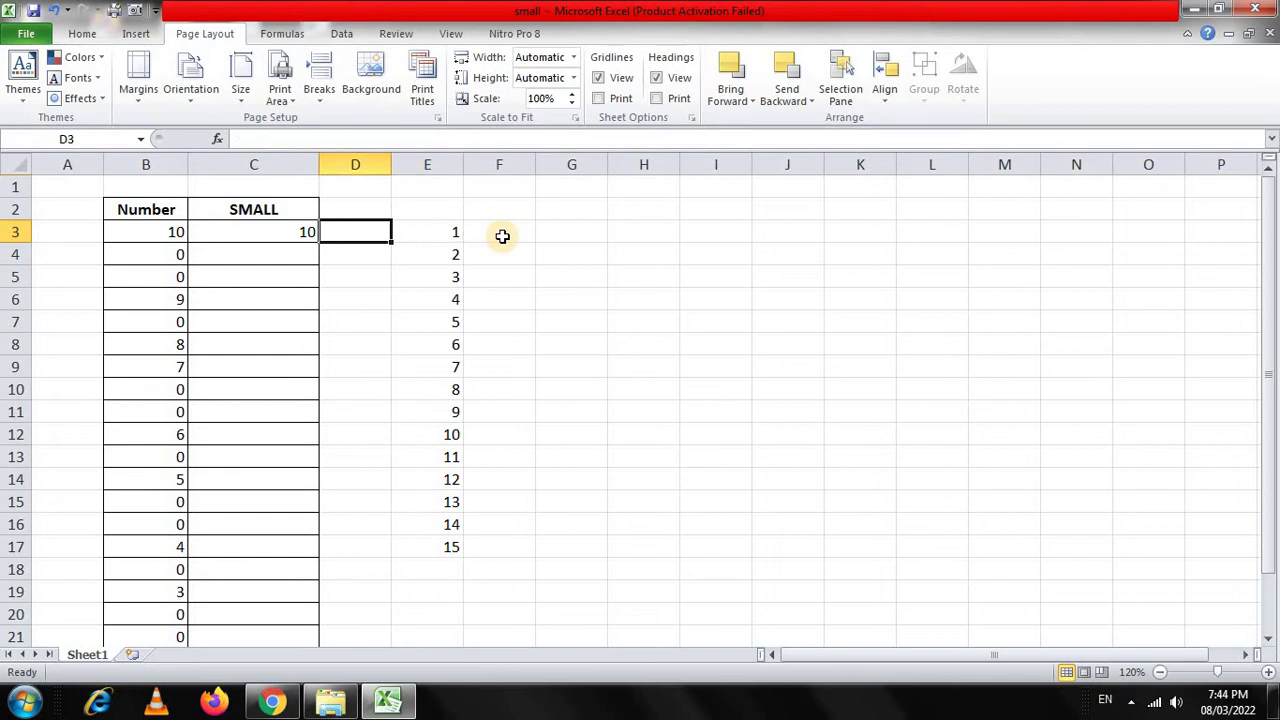
- Insert SMALL( after the equals sign in C3's IF formula, adding a bracket and trailing comma
key(Right)
key(Right)
key(Left)
key(Left)
key(Right)
key(Right)
key(Left)
key(Left)
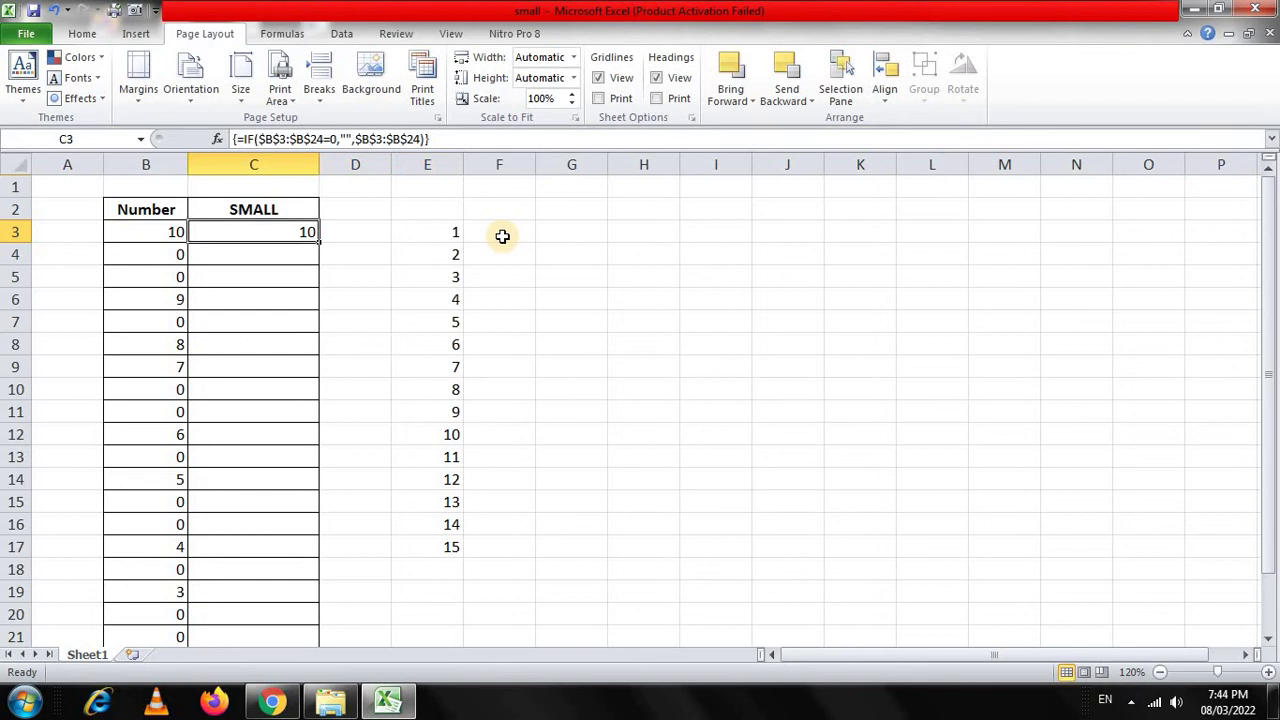
key(F2)
key(Home)
key(Right)
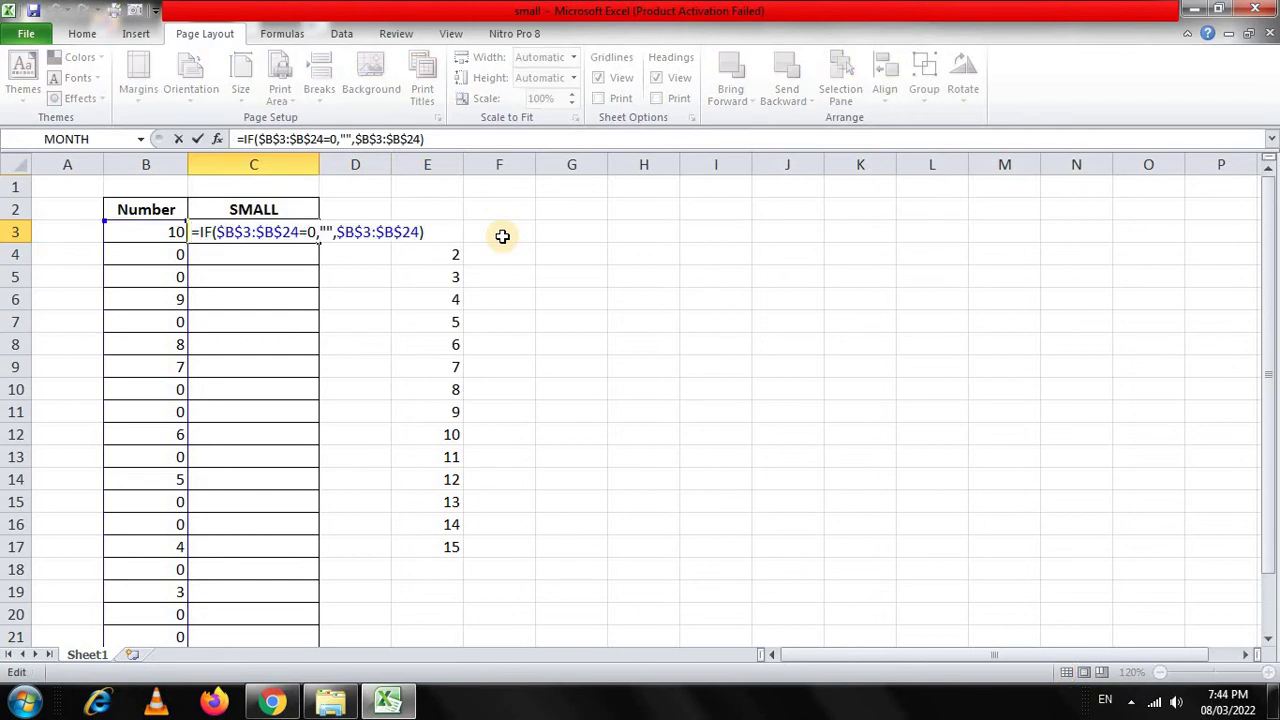
text(SM)
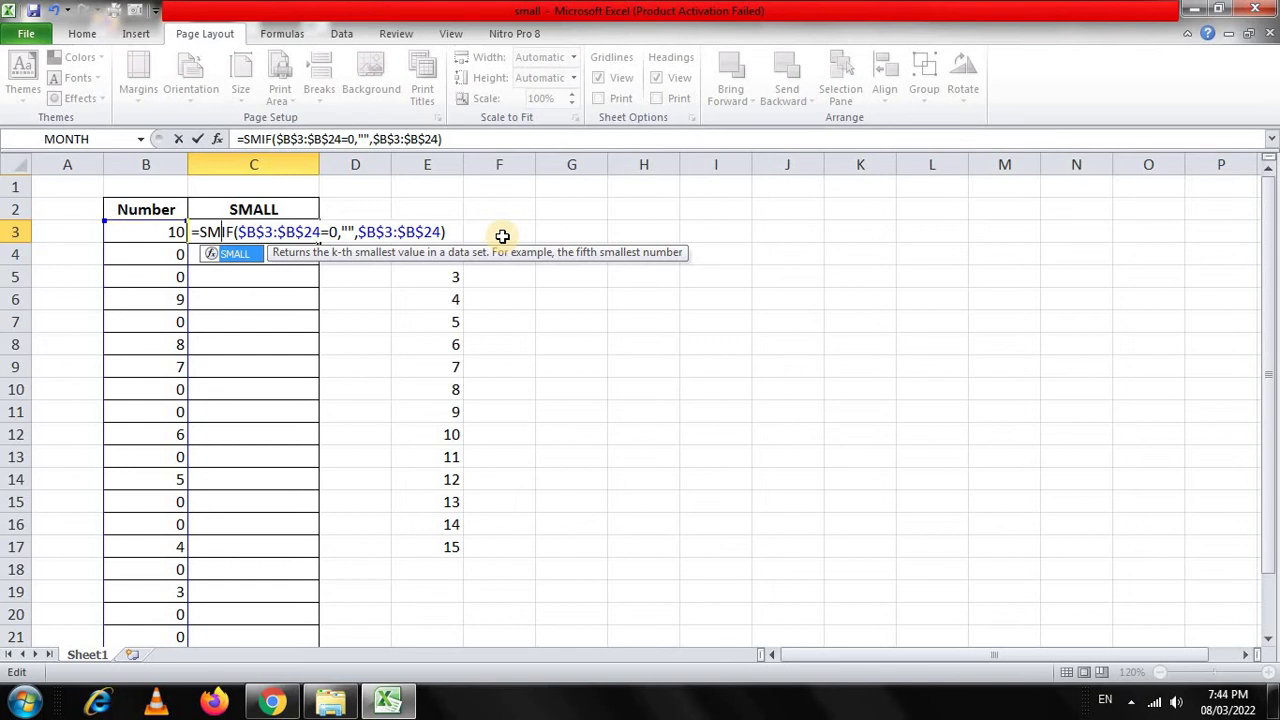
key(Tab)
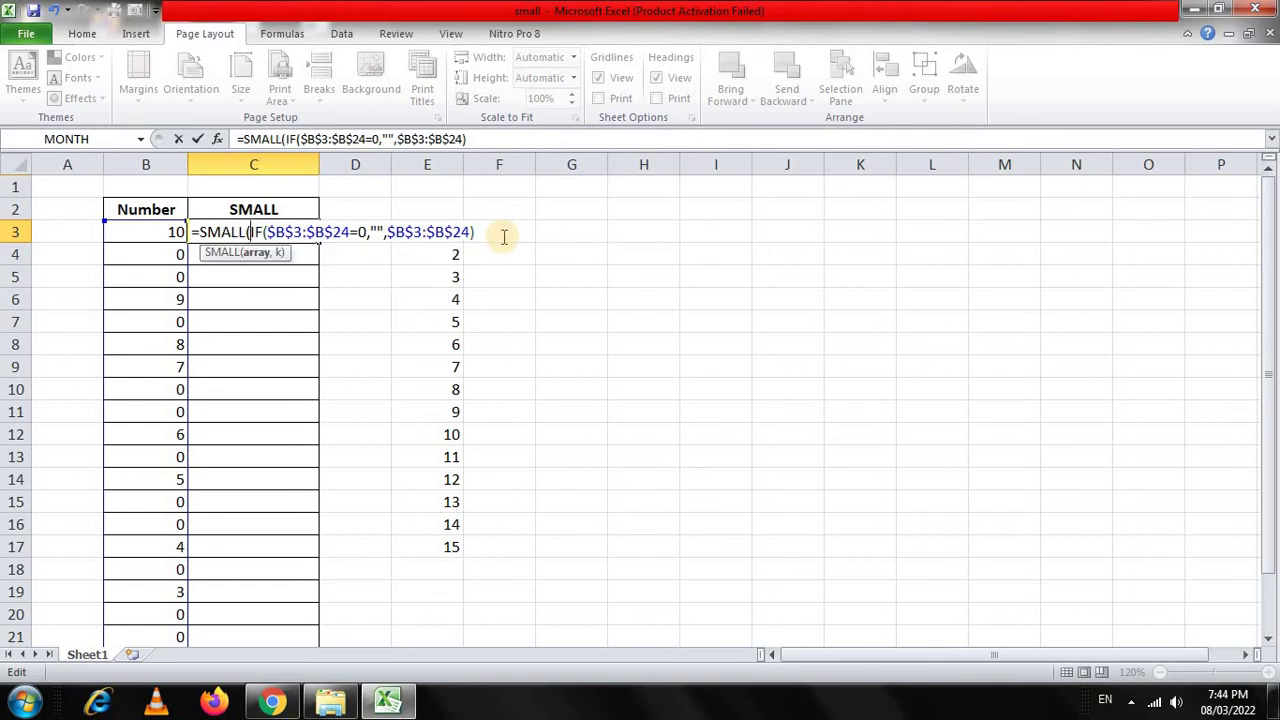
text(()
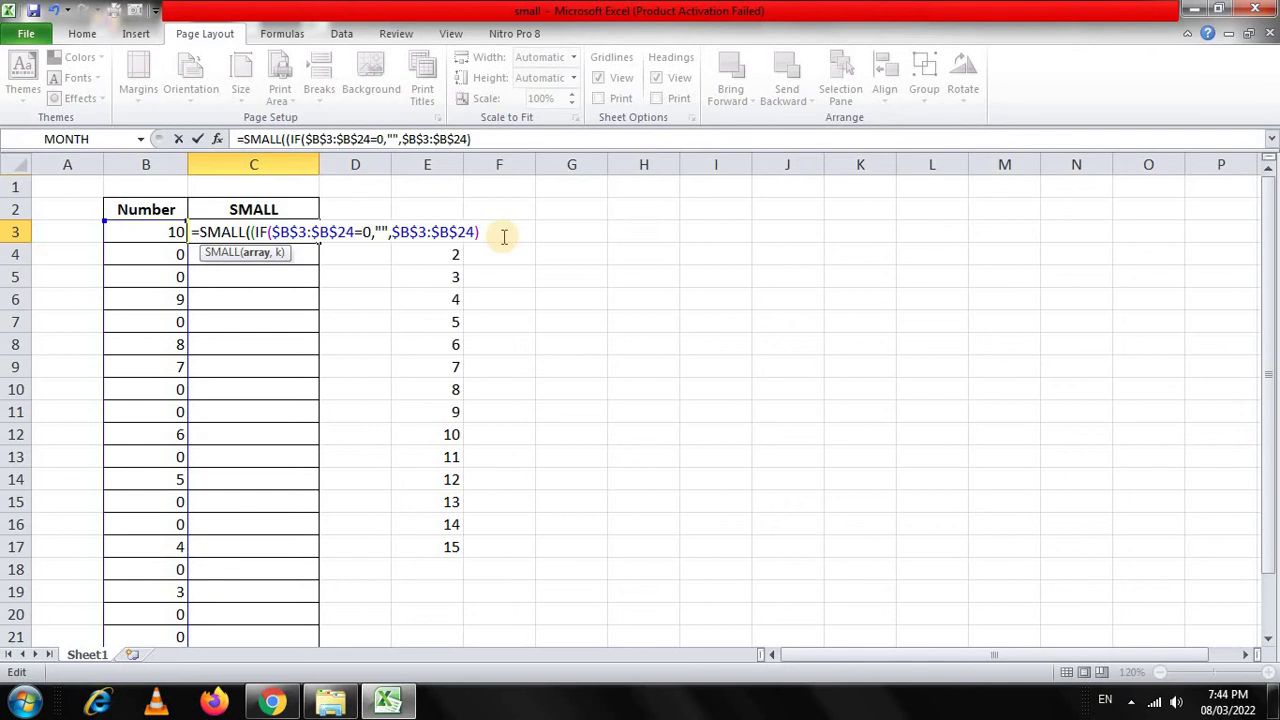
text())
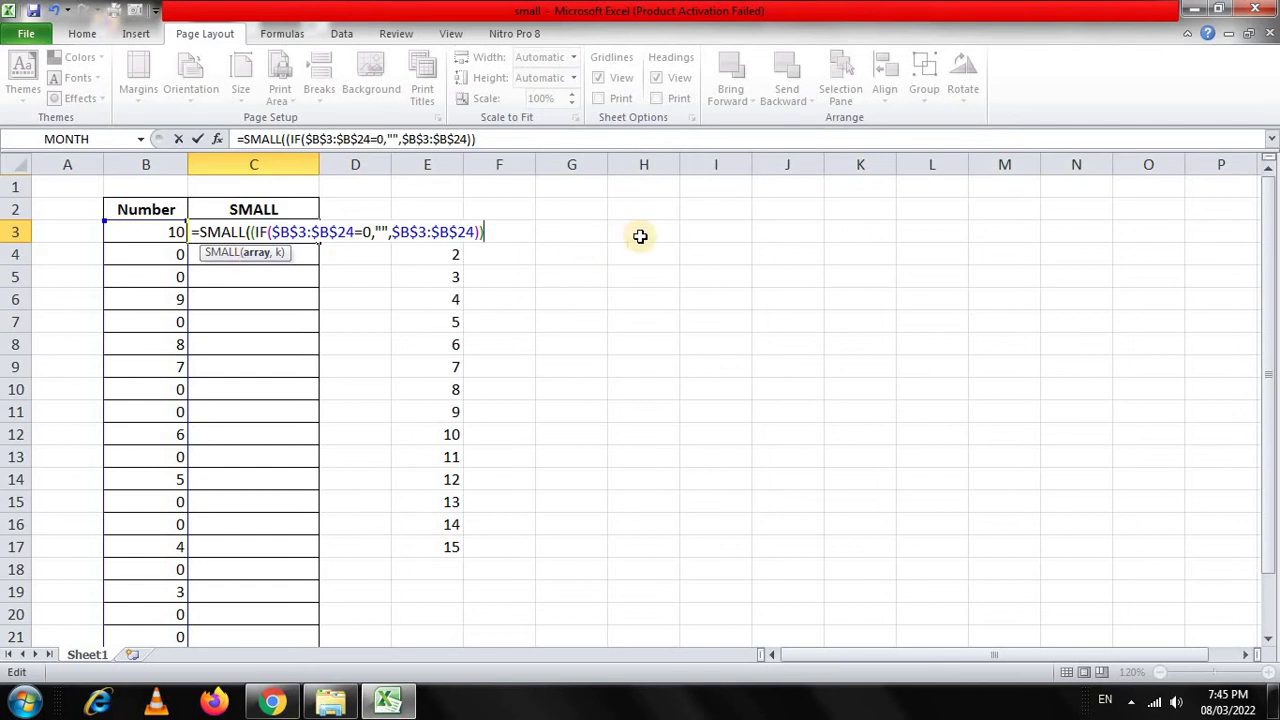
text(,)
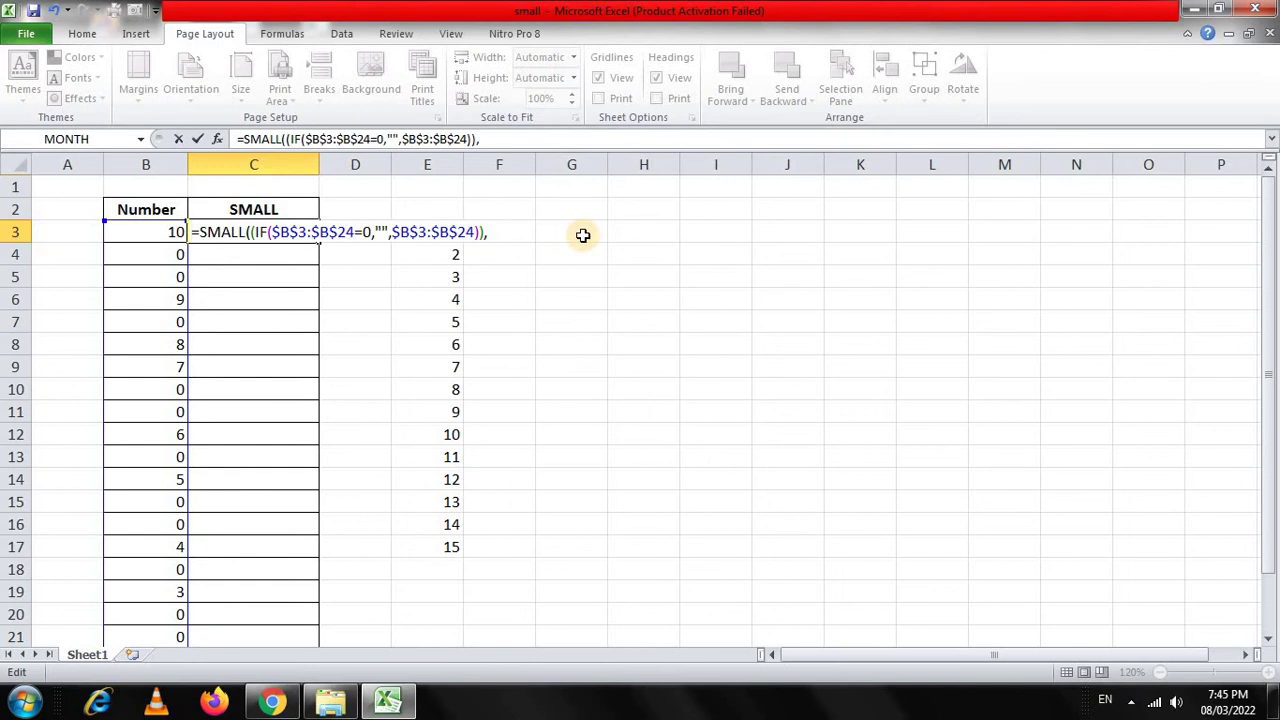
key(Return)
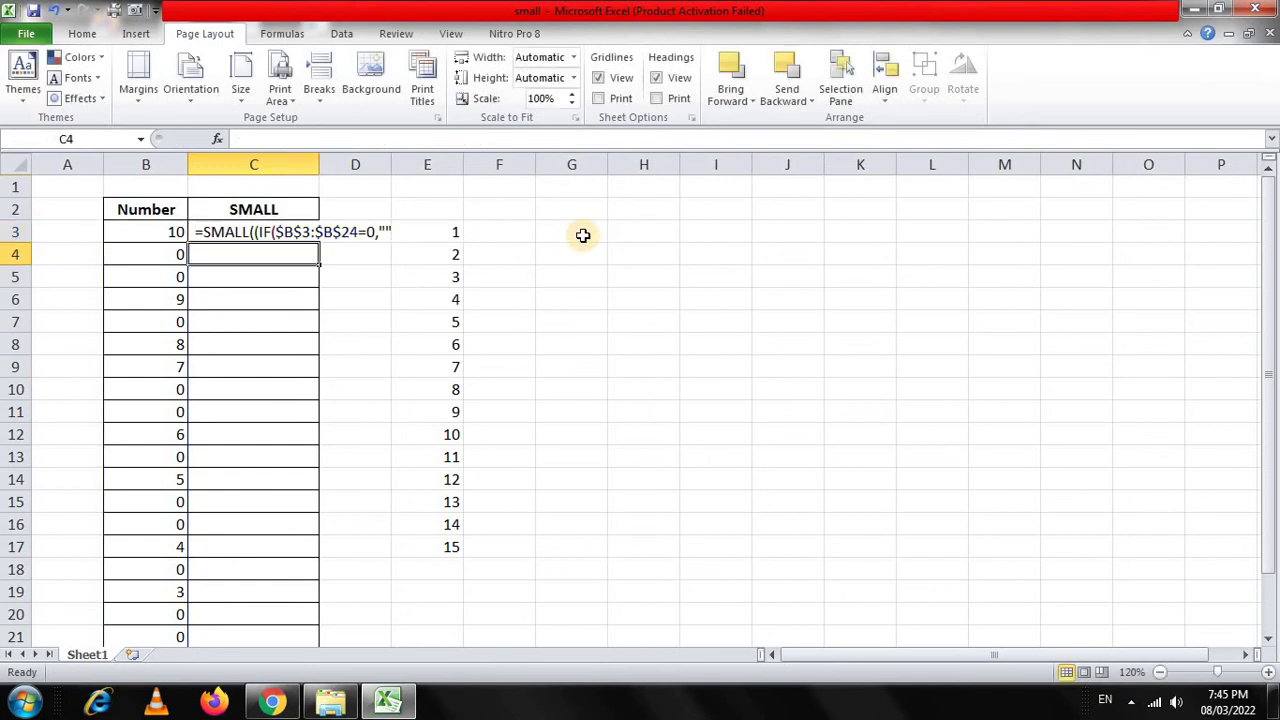
- Add ROWS($E$3:E3) as SMALL's k in C3 and enter it as an array formula
key(Up)
key(Right)
key(Right)
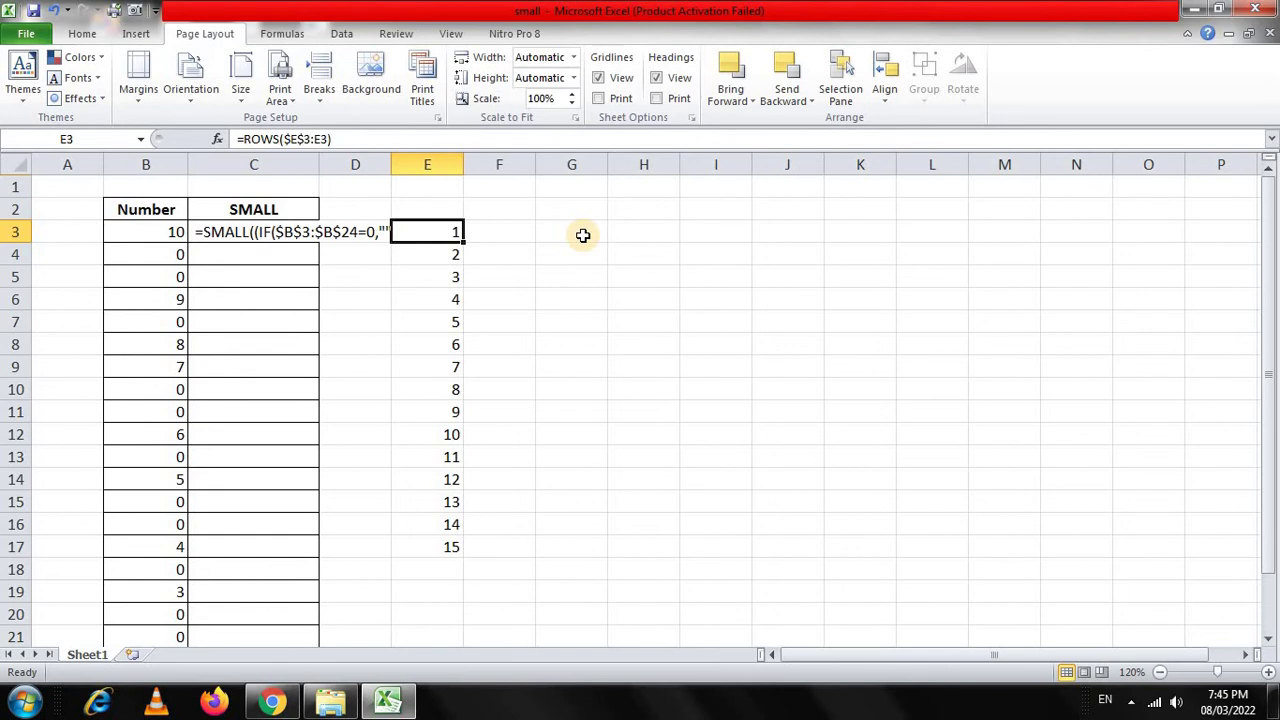
key(F2)
key(shift+Left)
key(shift+Left)
key(shift+Left)
key(shift+Left)
key(shift+Left)
key(shift+Left)
key(shift+Left)
key(shift+Left)
key(shift+Left)
key(shift+Left)
key(shift+Left)
key(shift+Left)
key(shift+Left)
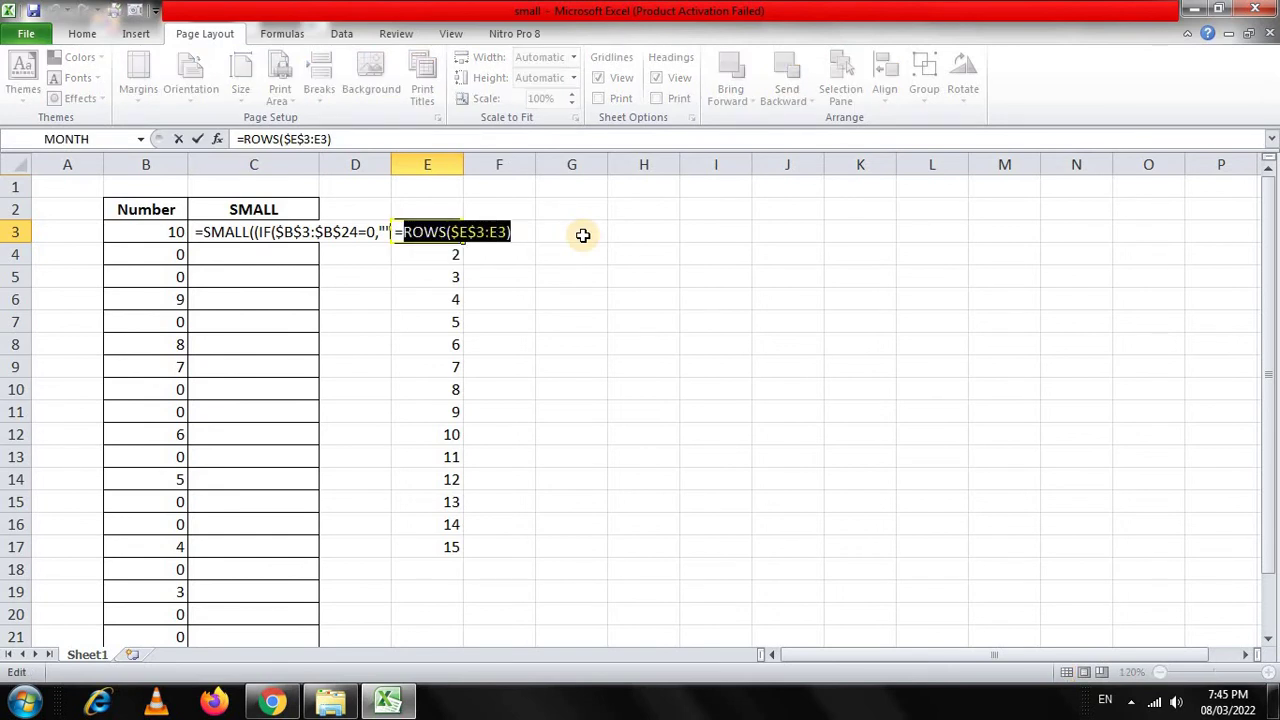
key(ctrl+c)
key(Escape)
key(Left)
key(Left)
key(F2)
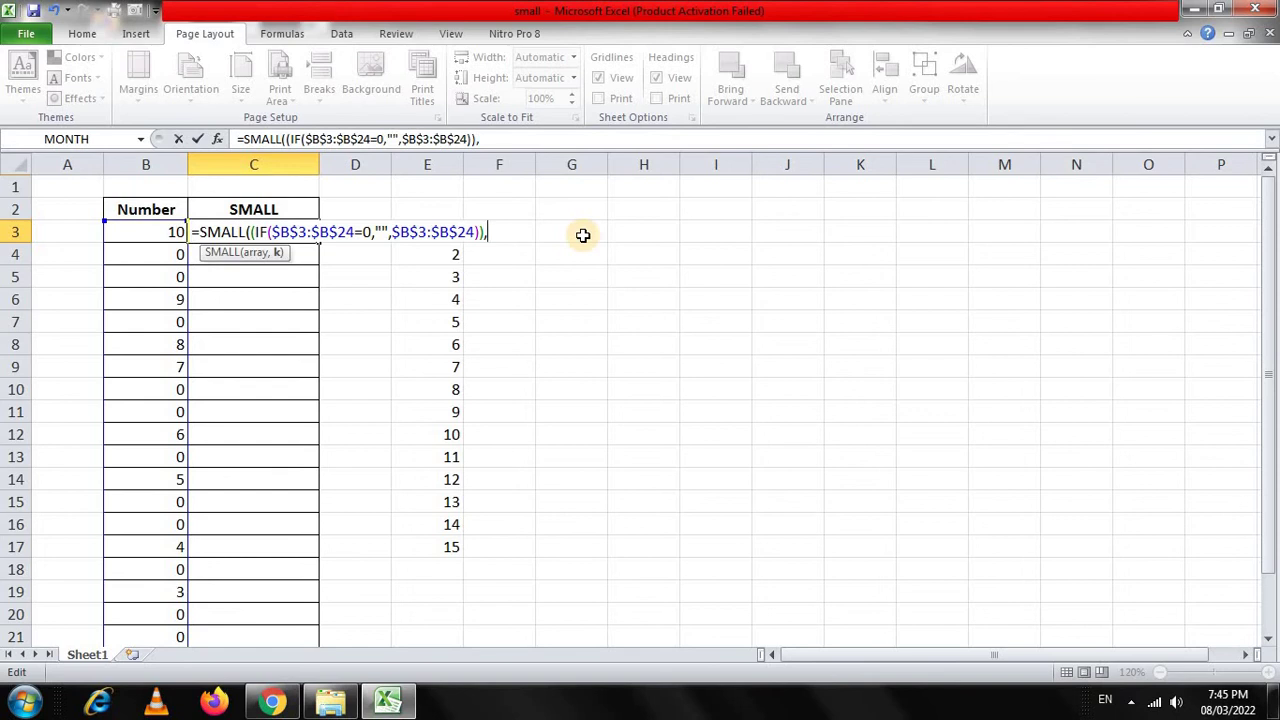
text(ROWS($E$3:E3))
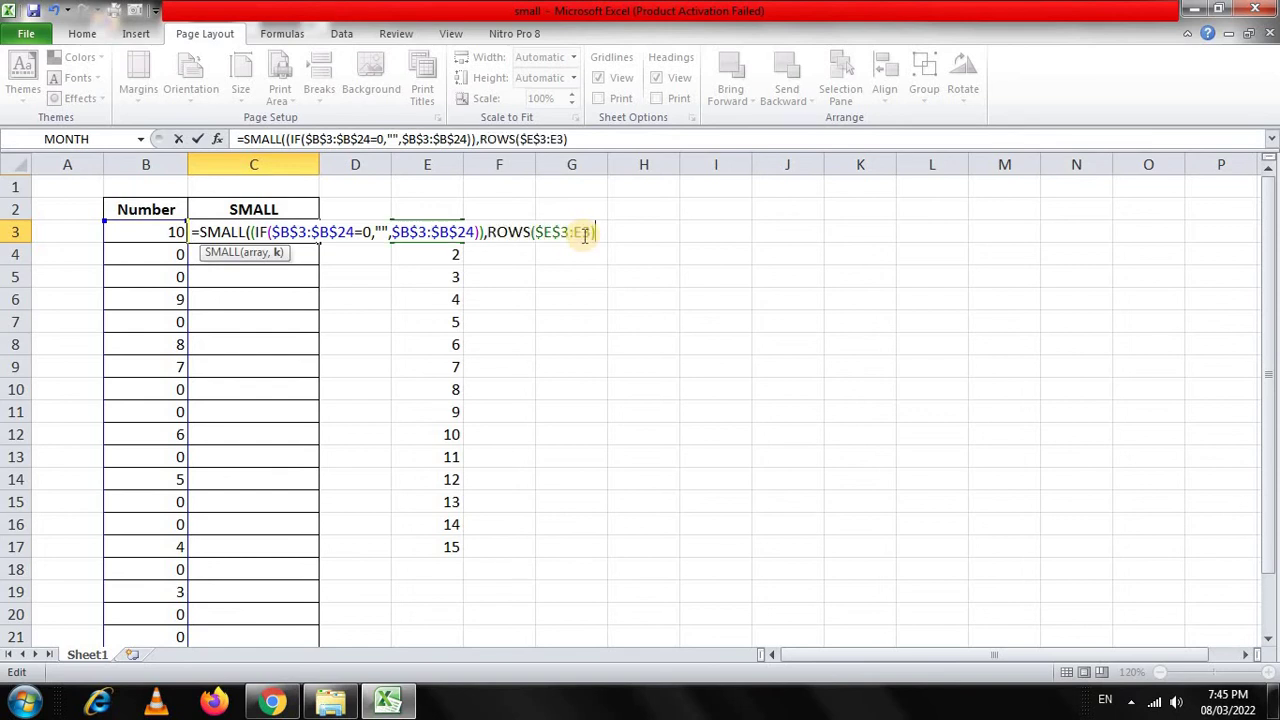
text())
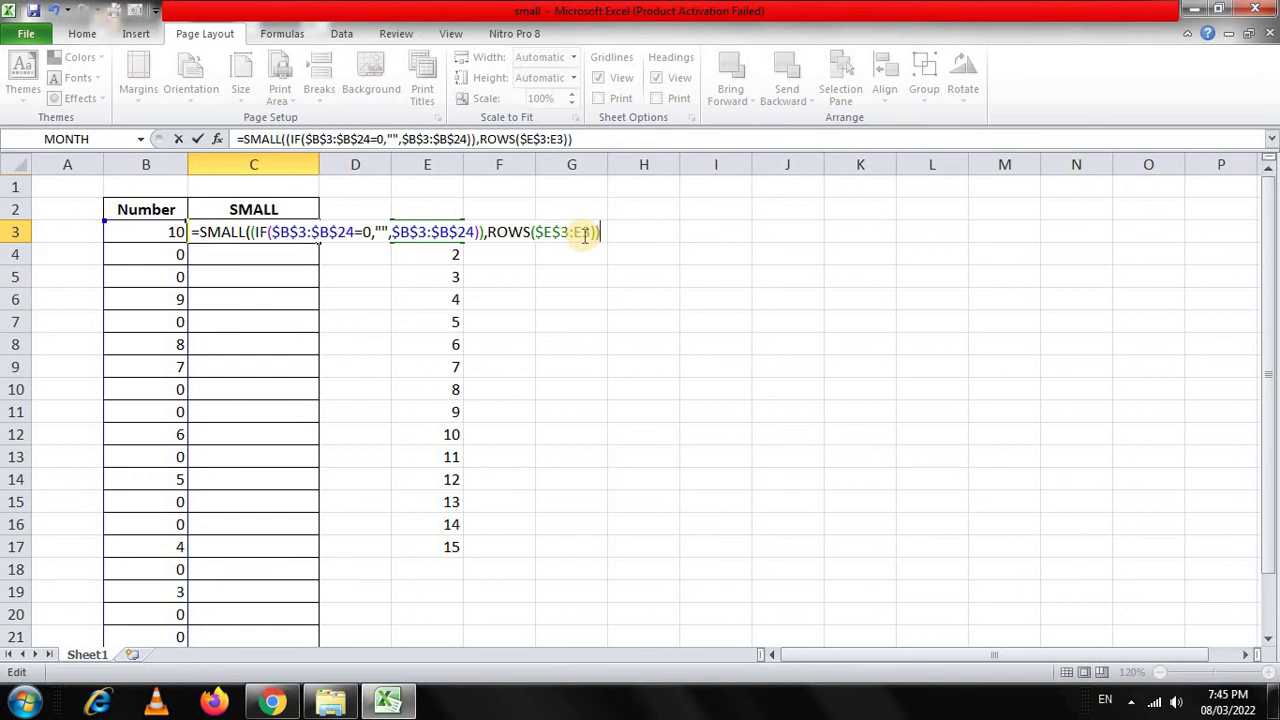
key(ctrl+shift+Return)
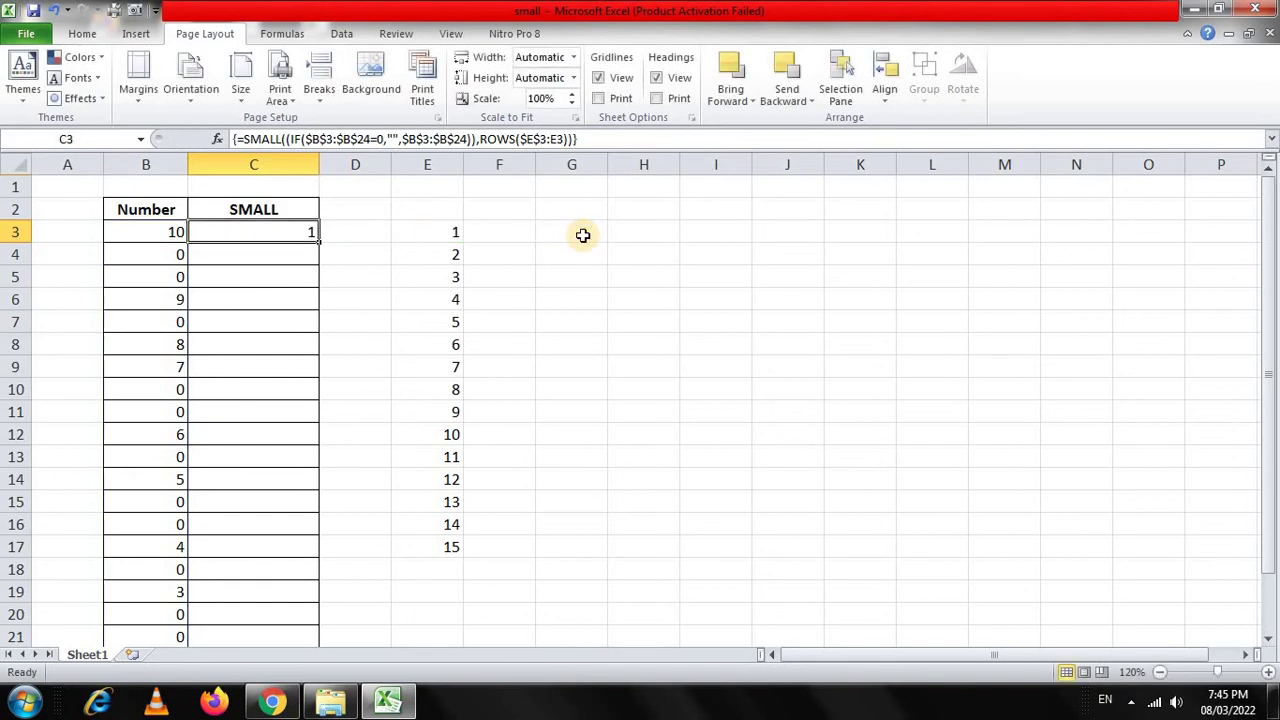
- Copy C3's SMALL array formula into C4:C24
key(ctrl+c)
key(Down)
key(shift+Down)
key(shift+Down)
key(shift+Down)
key(shift+Down)
key(shift+Down)
key(shift+Down)
key(shift+Down)
key(shift+Down)
key(shift+Down)
key(shift+Down)
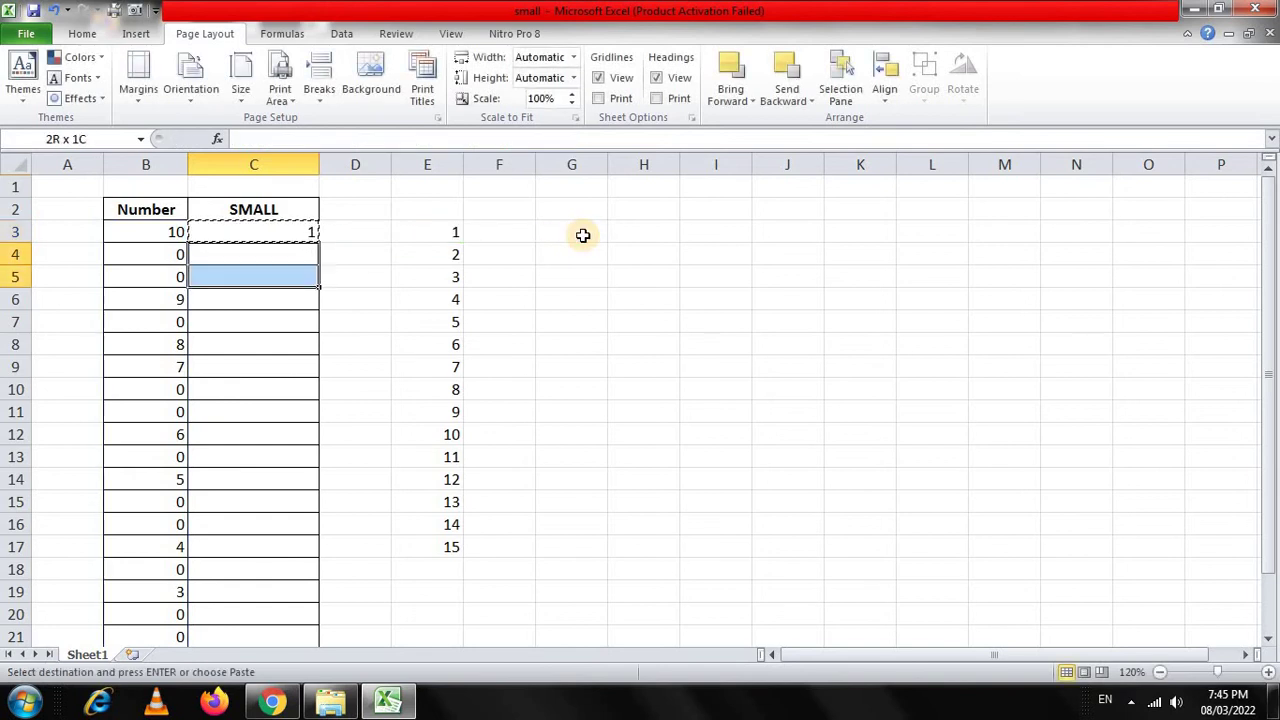
key(shift+Down)
key(shift+Down)
key(shift+Down)
key(shift+Down)
key(shift+Down)
key(shift+Down)
key(shift+Down)
key(shift+Down)
key(shift+Down)
key(shift+Down)
key(shift+Down)
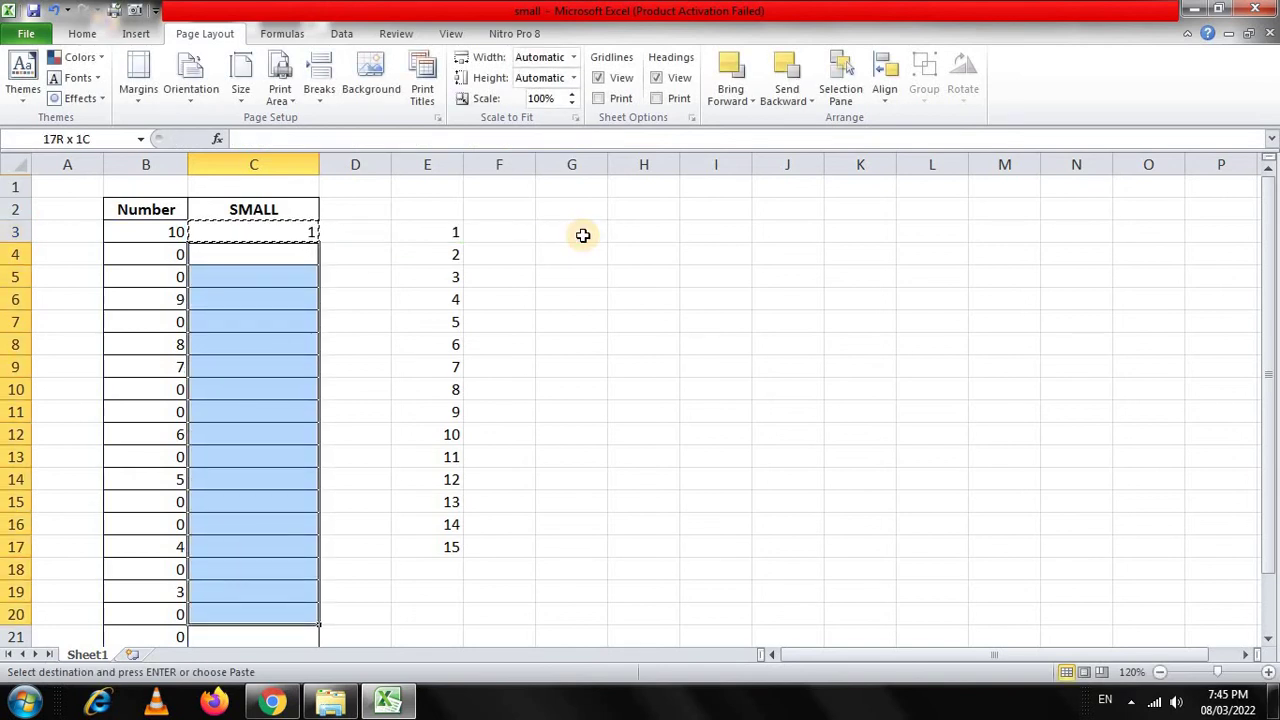
key(shift+Down)
key(shift+Up)
key(shift+Up)
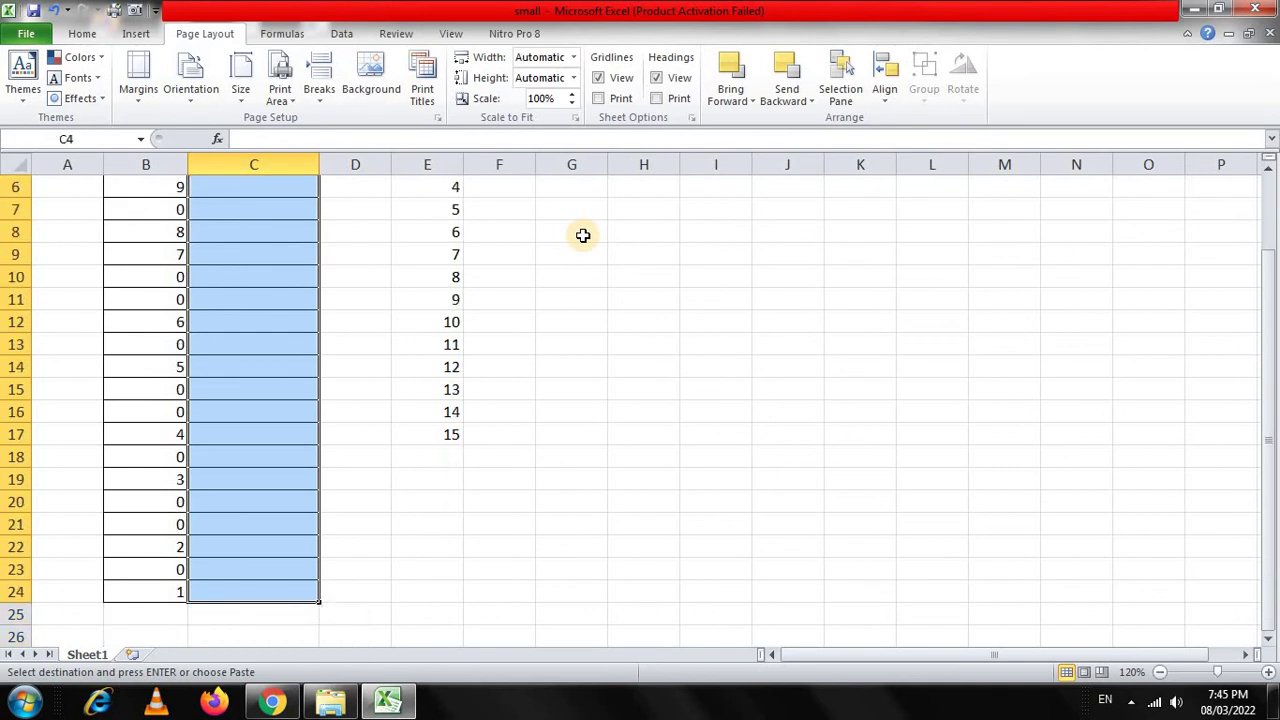
key(Return)
- Check column C's results, 1 to 10 then #NUM! errors, ending back on C3
key(Up)
key(Down)
key(Down)
key(Down)
key(Down)
key(Down)
key(Down)
key(Down)
key(Down)
key(Down)
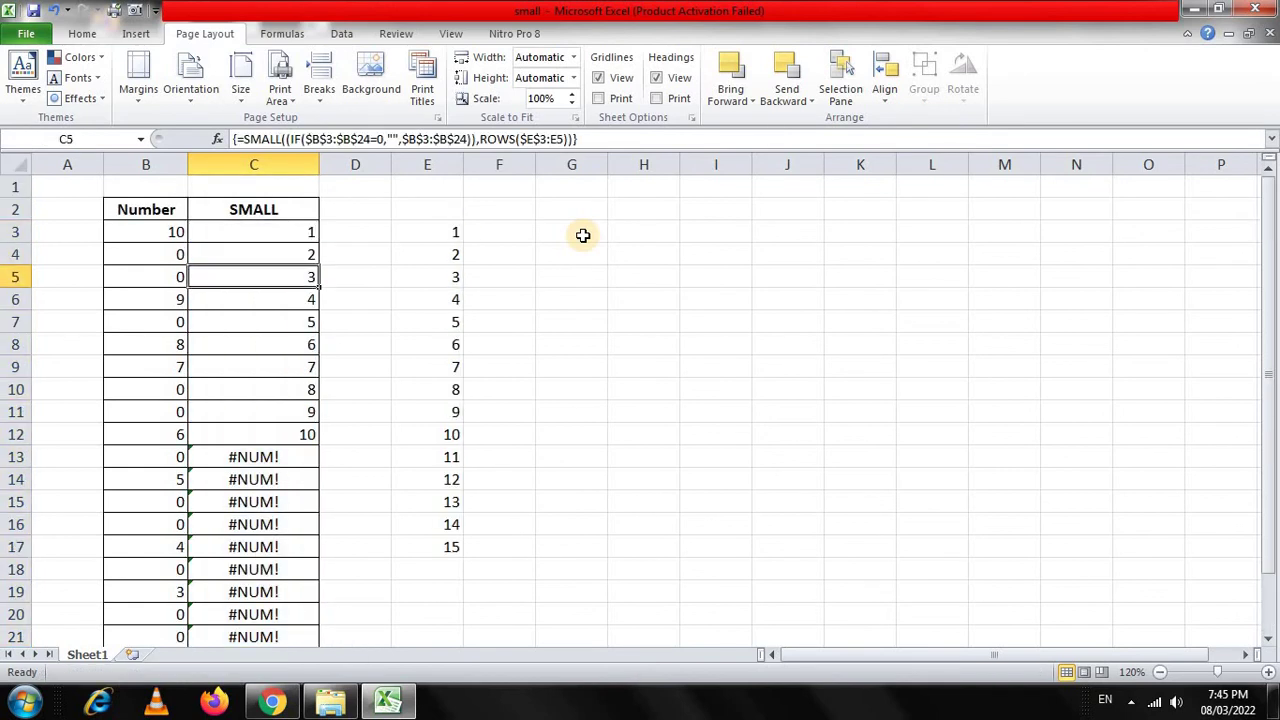
key(Up)
key(Up)
key(Up)
key(Up)
key(Up)
key(Up)
key(Up)
key(Up)
key(Up)
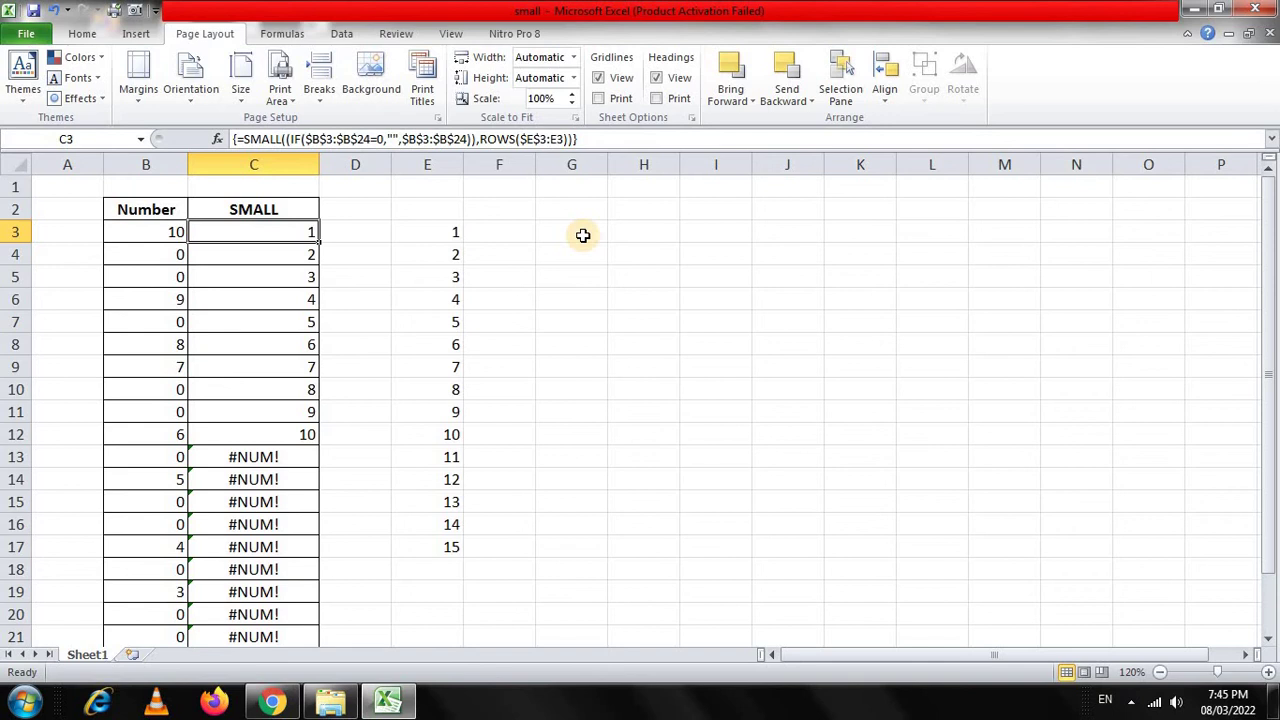
key(Down)
key(Down)
key(Down)
key(Up)
key(Up)
key(Up)
key(Down)
key(Down)
key(Down)
key(Down)
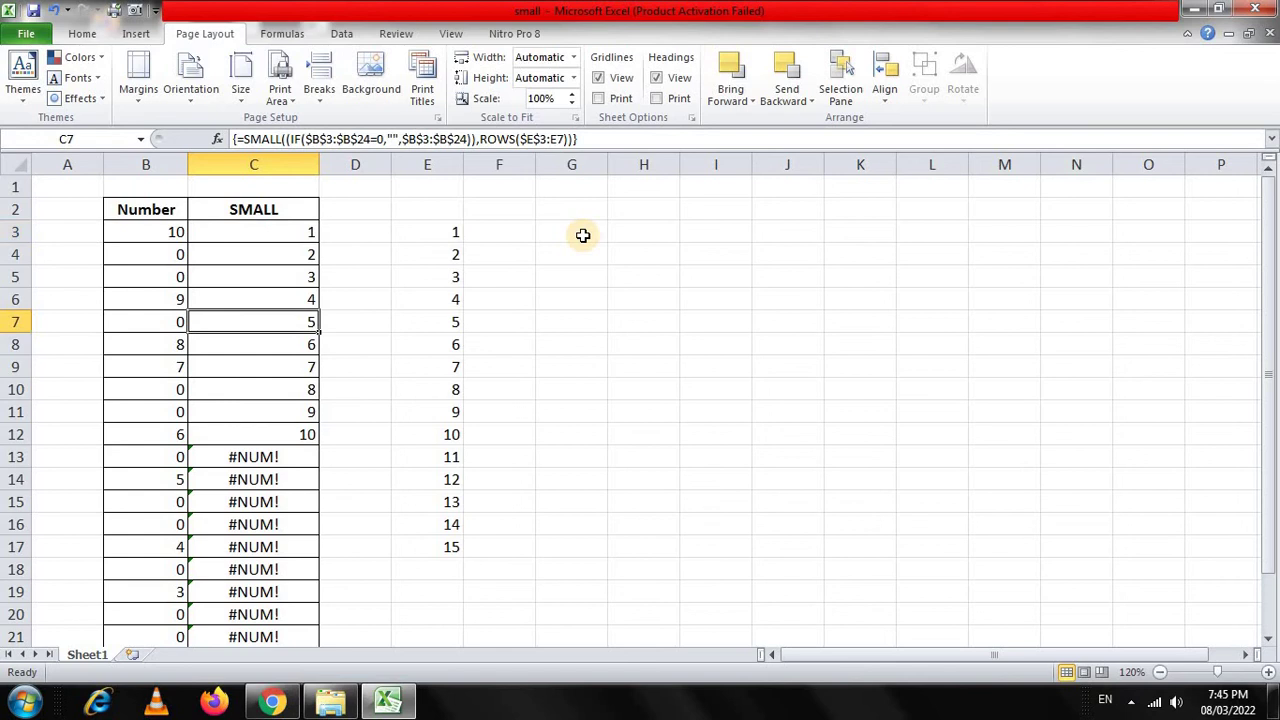
key(Up)
key(Up)
key(Up)
key(Up)
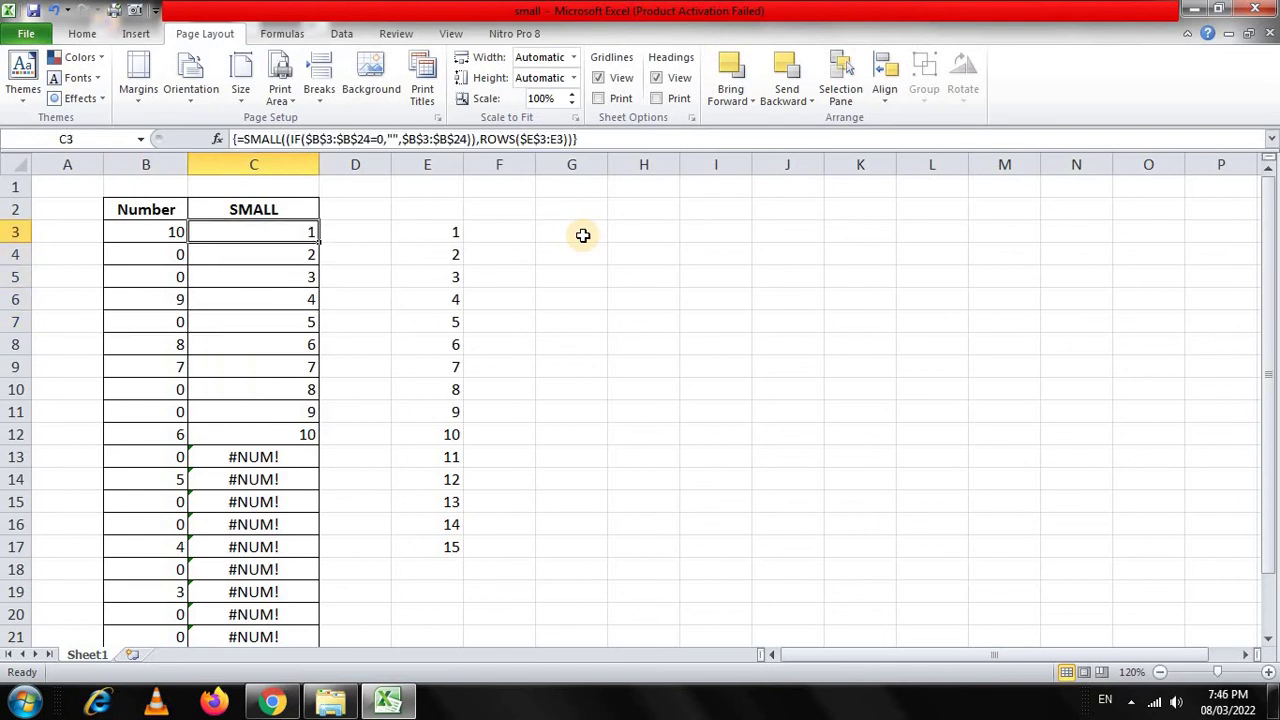
key(ctrl+shift+Down)
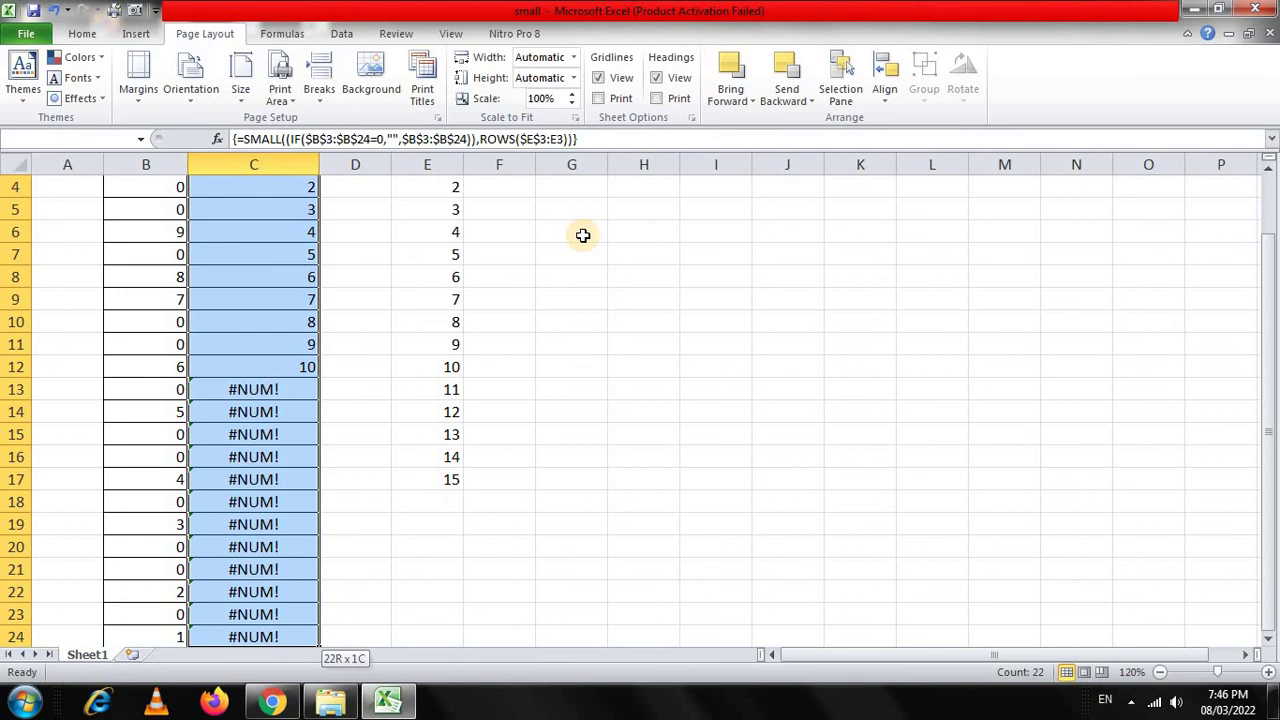
key(shift+BackSpace)
- Wrap C3's SMALL formula in IFERROR with "" fallback as an array formula, then copy it
key(F2)
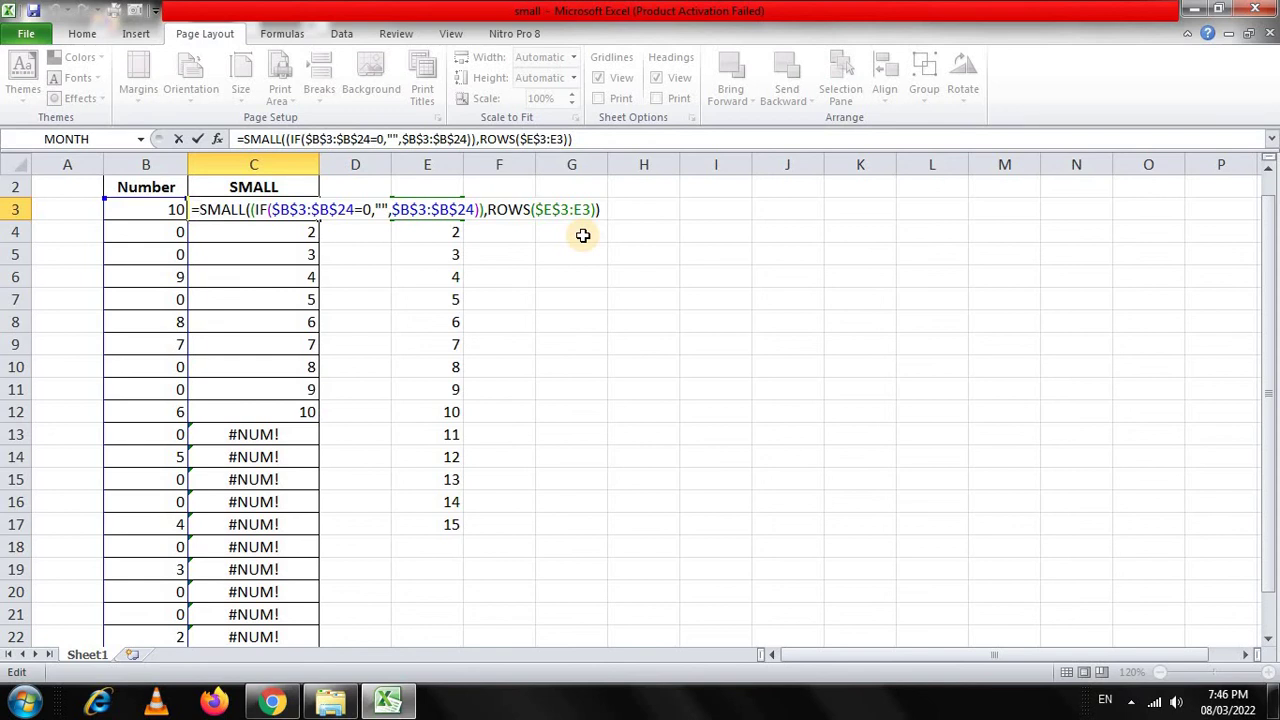
text(IFE)
key(Tab)
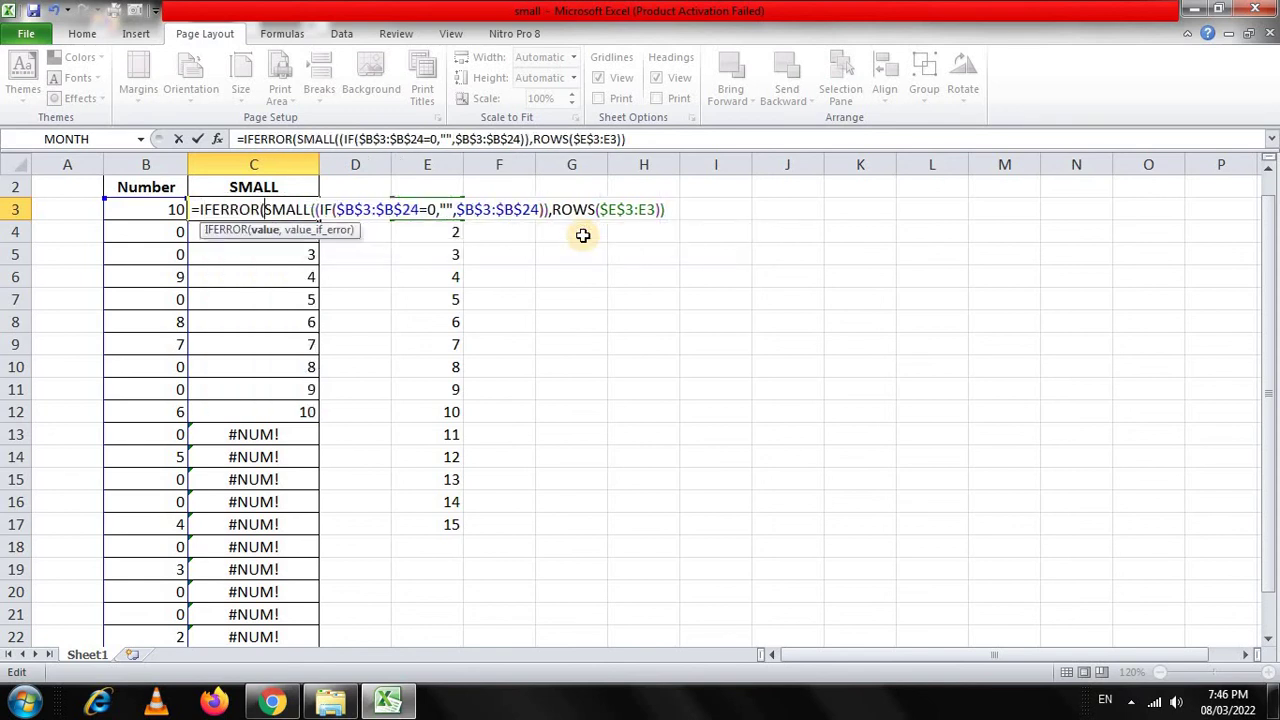
key(End)
text(,""))
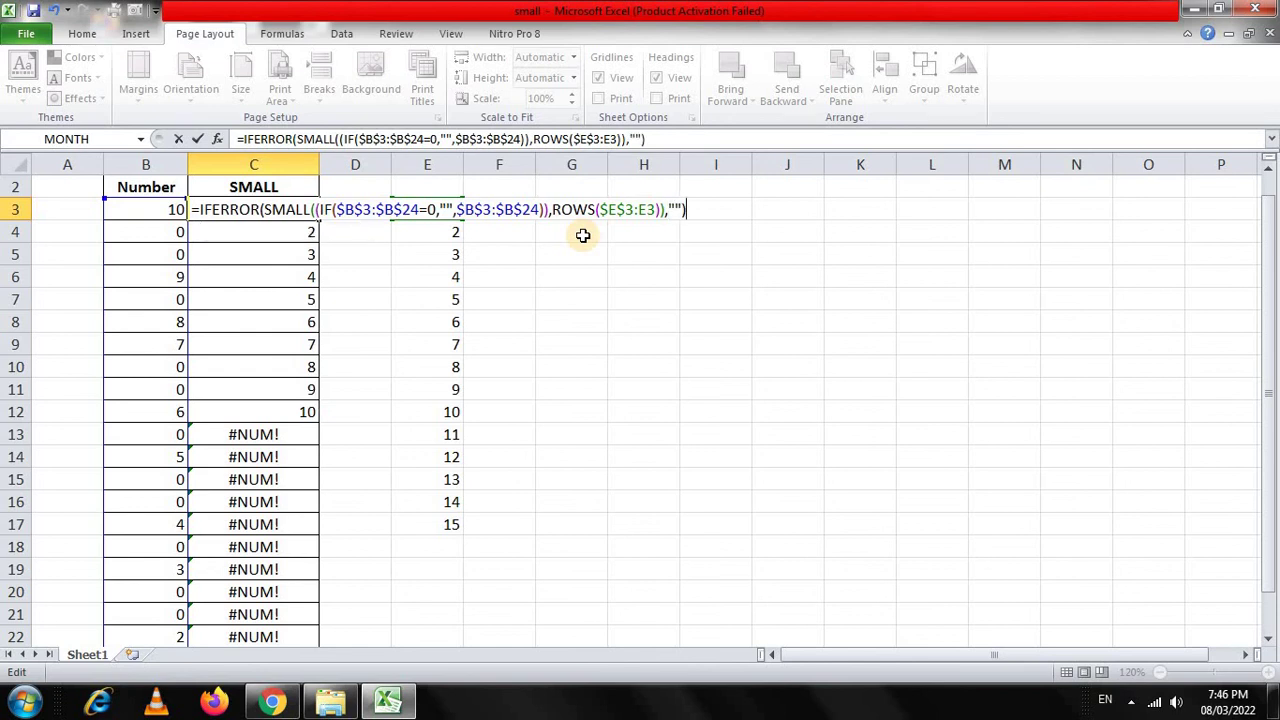
key(ctrl+shift+Return)
key(ctrl+c)
key(Down)
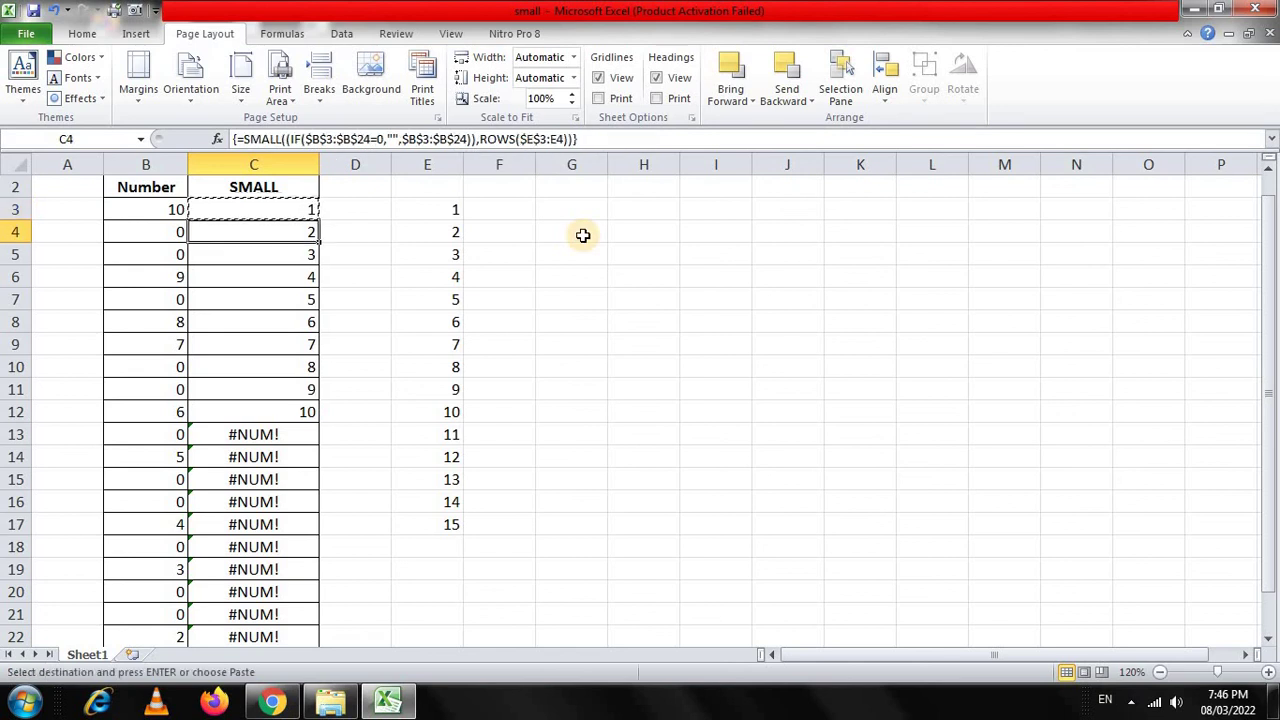
- Paste the IFERROR formula over C4:C24 so cells after the value 10 show blank
key(ctrl+shift+Down)
key(ctrl+v)
key(Escape)
key(Up)
scroll(583, 235, up, 1)
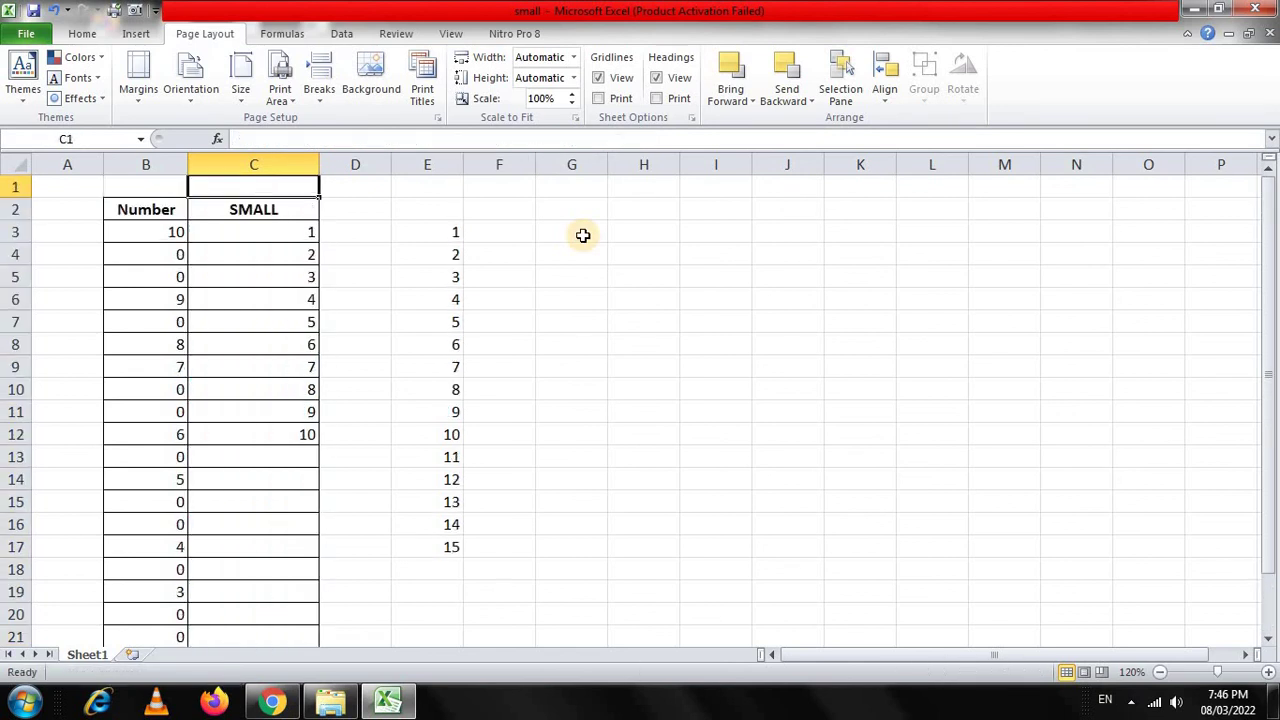